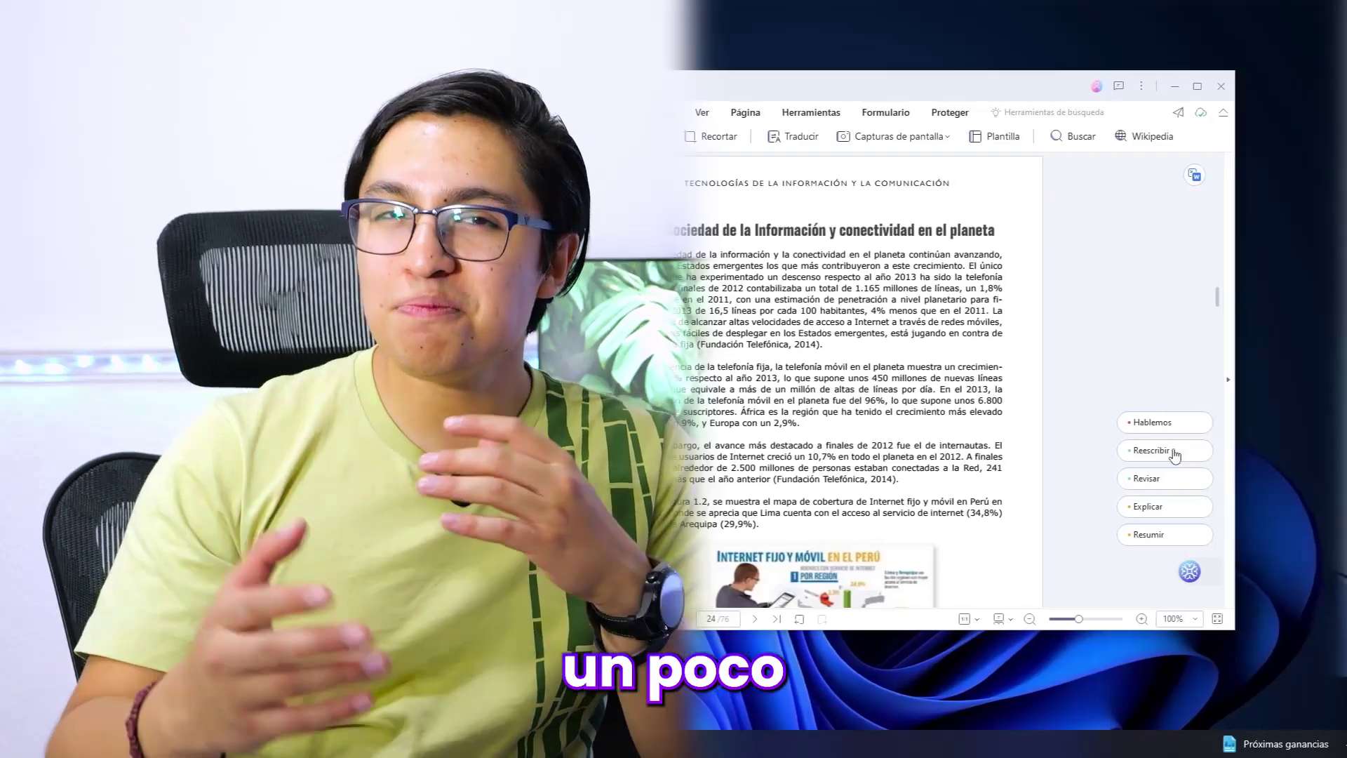
# AI-rewrite the 'Sociedad de la Información y conectividad en el planeta' text through (29,9%) and widen the result.
pyautogui.click(1176, 452)
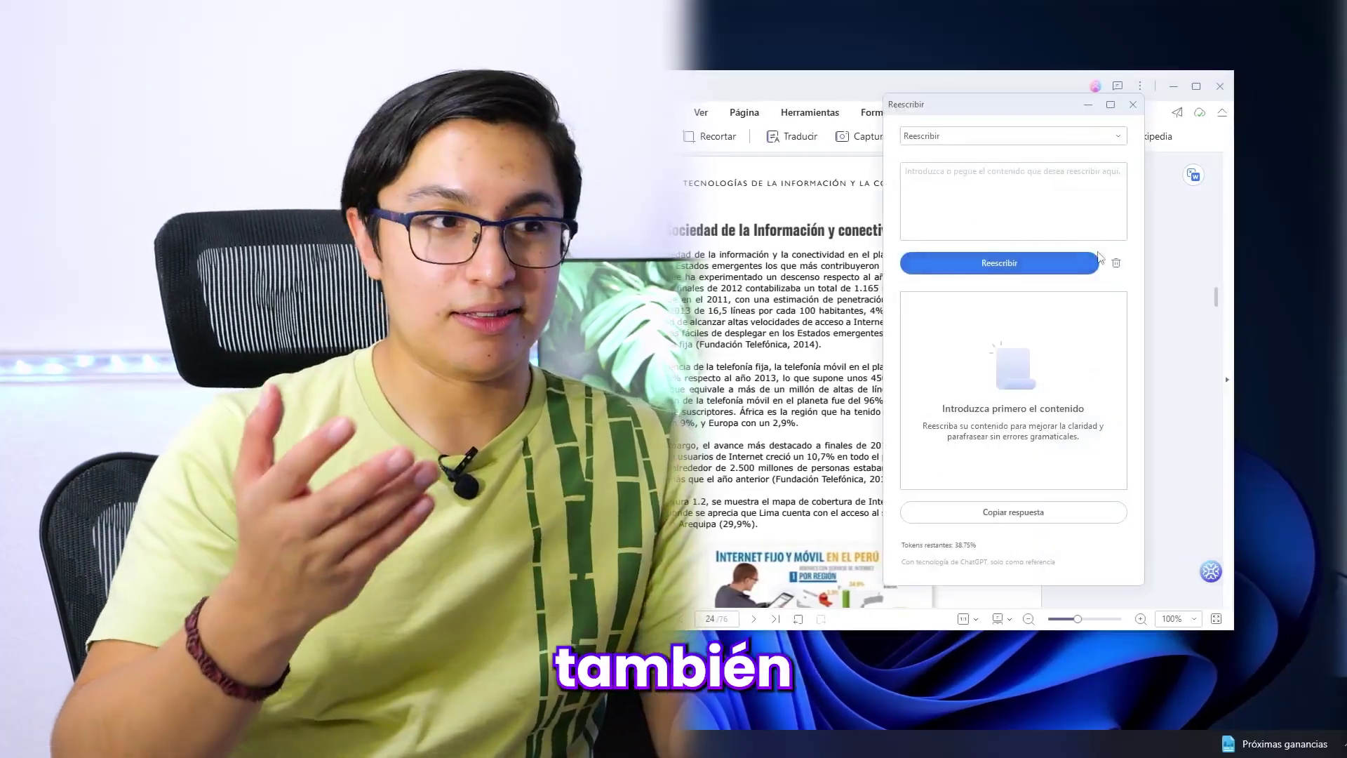
pyautogui.click(1011, 140)
pyautogui.moveTo(678, 230)
pyautogui.mouseDown()
pyautogui.moveTo(846, 523)
pyautogui.moveTo(1139, 236)
pyautogui.mouseUp()
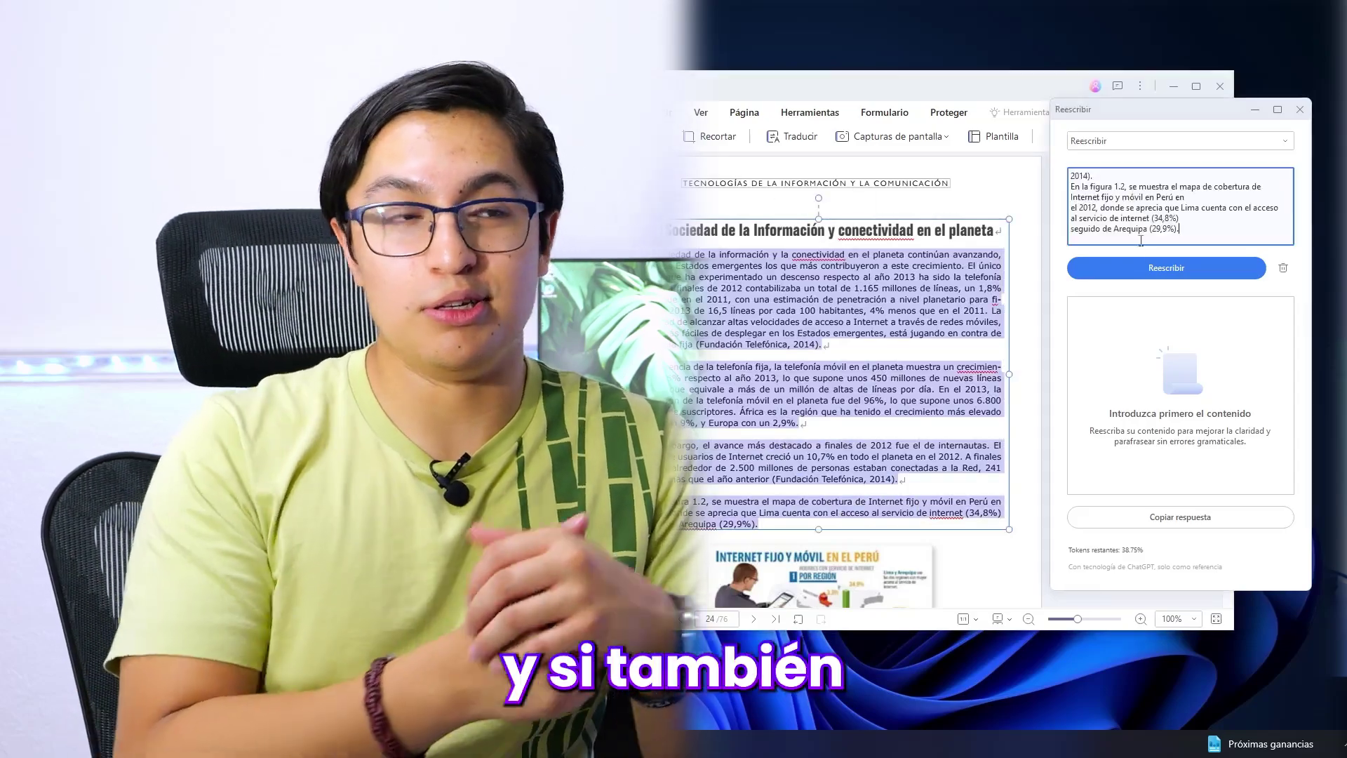
pyautogui.click(1158, 269)
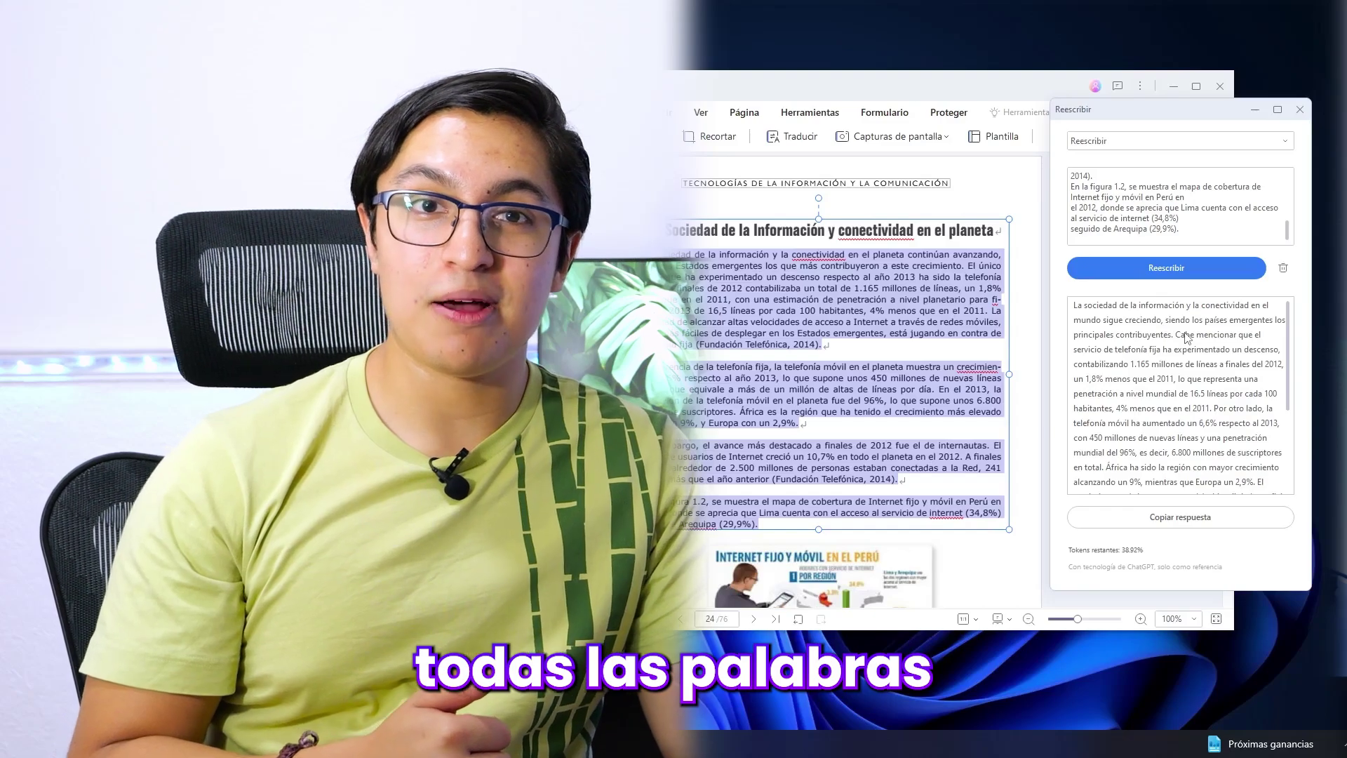
pyautogui.moveTo(1311, 579); pyautogui.dragTo(1341, 579)
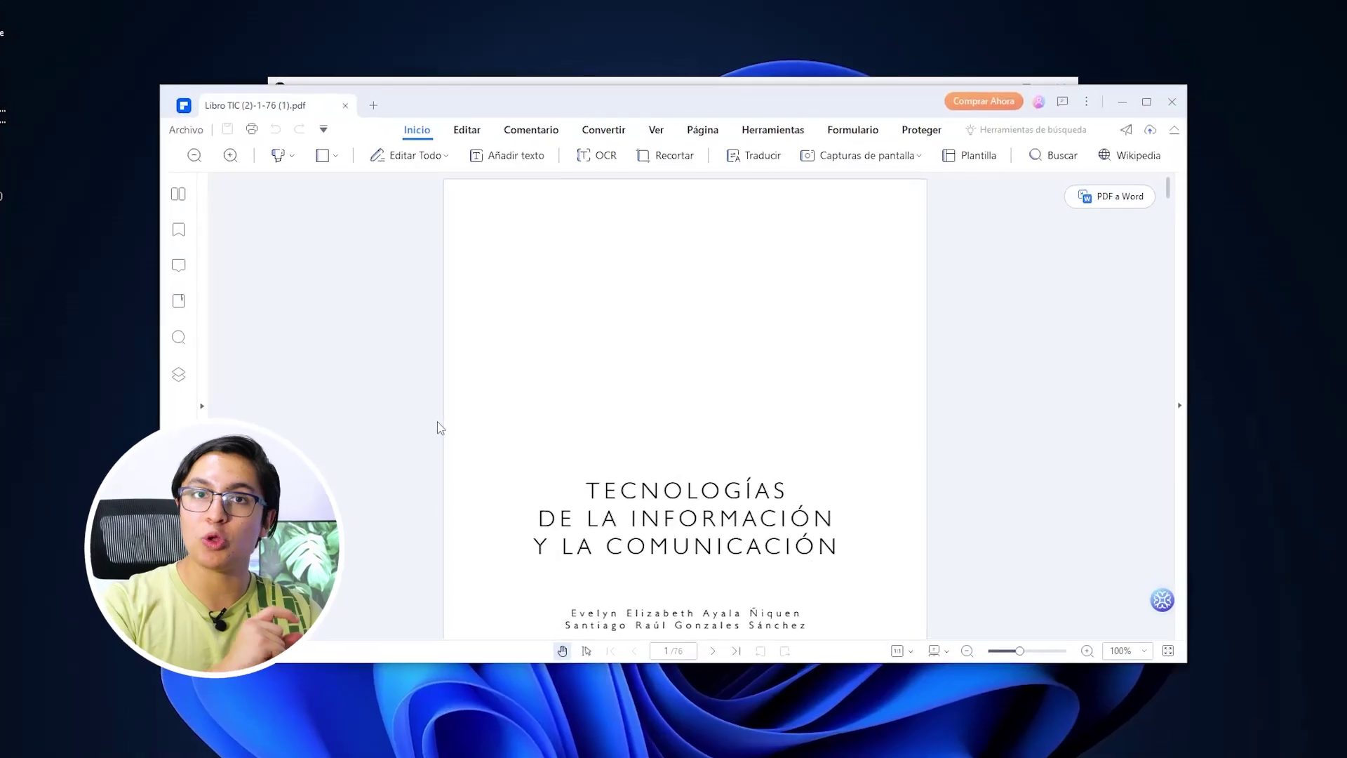
# Delete the figure image above the Chile caption on page 21.
pyautogui.scroll(-3, 639, 340)
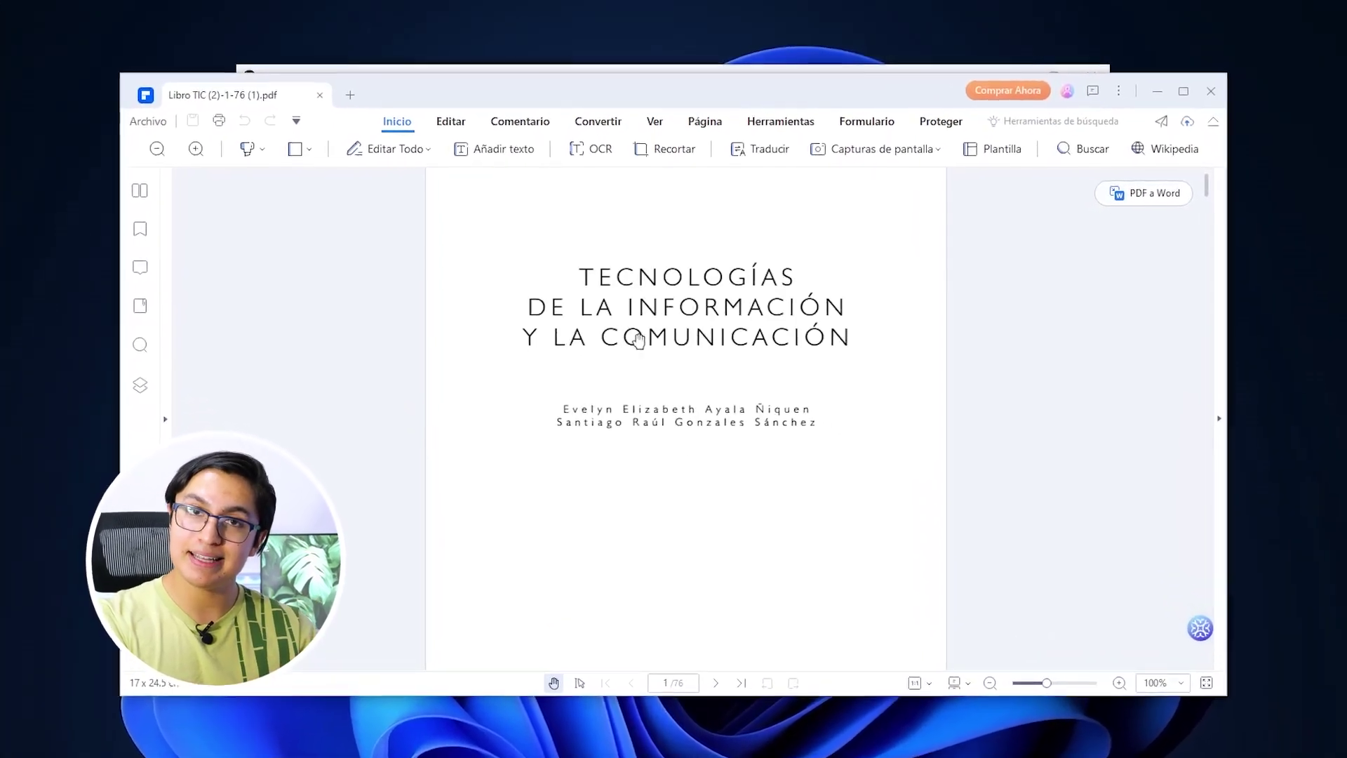
pyautogui.scroll(-5, 639, 341)
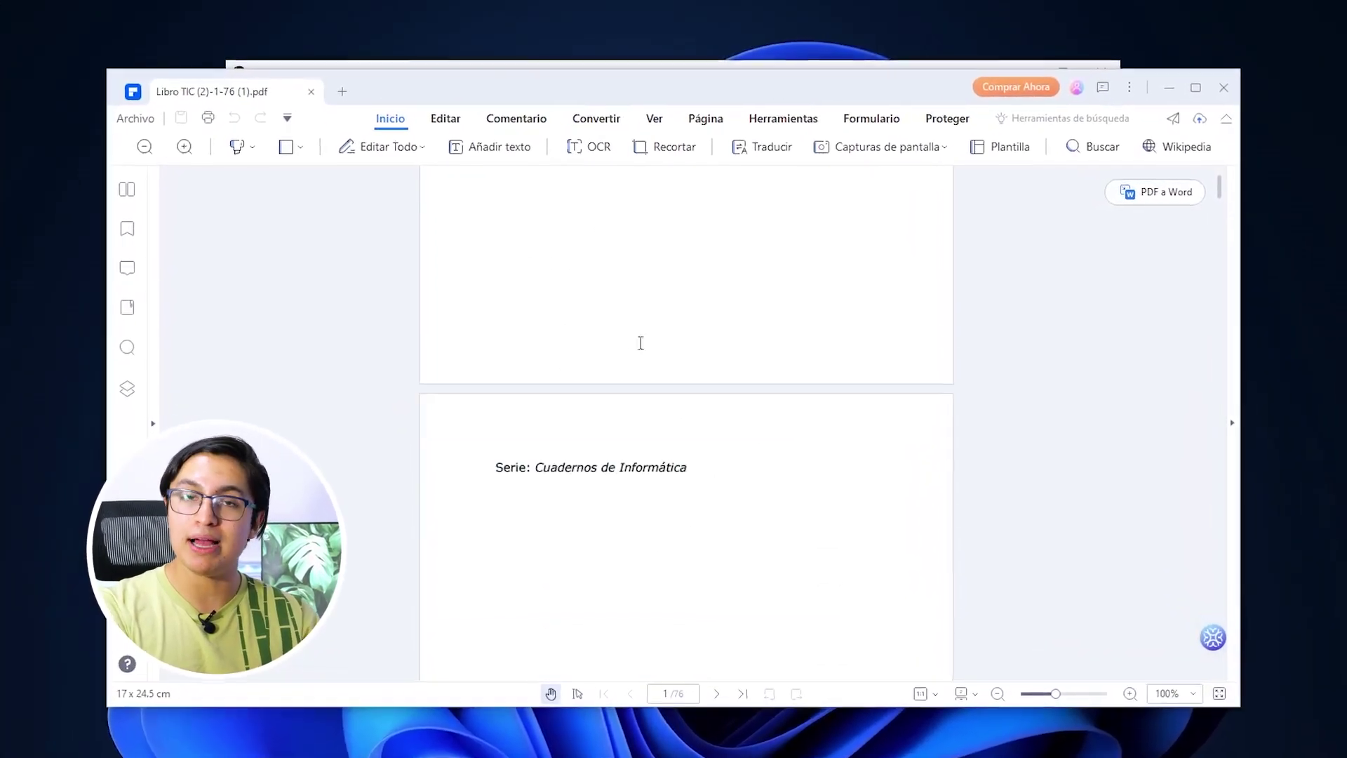
pyautogui.scroll(-3, 638, 341)
pyautogui.scroll(-4, 638, 341)
pyautogui.scroll(-5, 638, 340)
pyautogui.scroll(-5, 638, 343)
pyautogui.scroll(-5, 637, 343)
pyautogui.scroll(-5, 638, 340)
pyautogui.scroll(-5, 638, 335)
pyautogui.scroll(-5, 637, 335)
pyautogui.scroll(-5, 638, 335)
pyautogui.scroll(-4, 638, 335)
pyautogui.moveTo(1235, 238); pyautogui.dragTo(1224, 295)
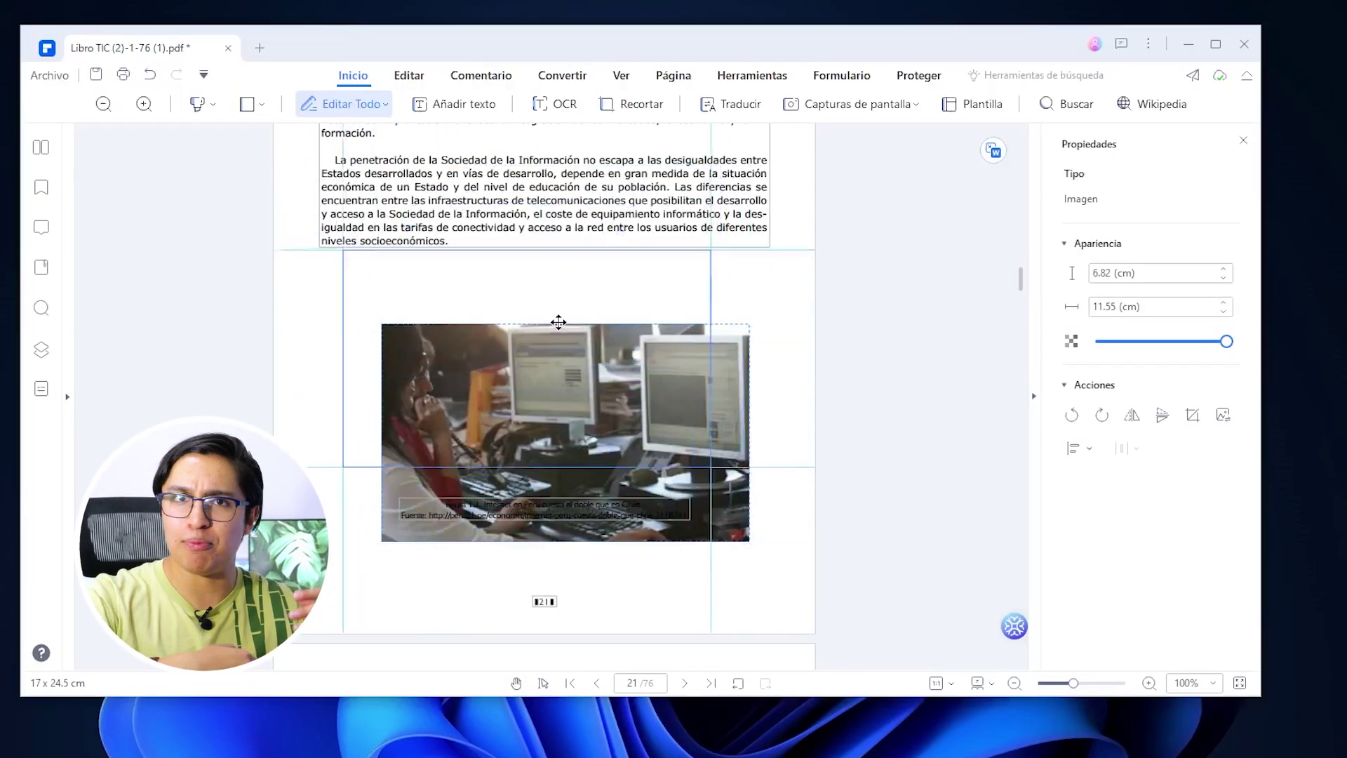
pyautogui.press('Delete')
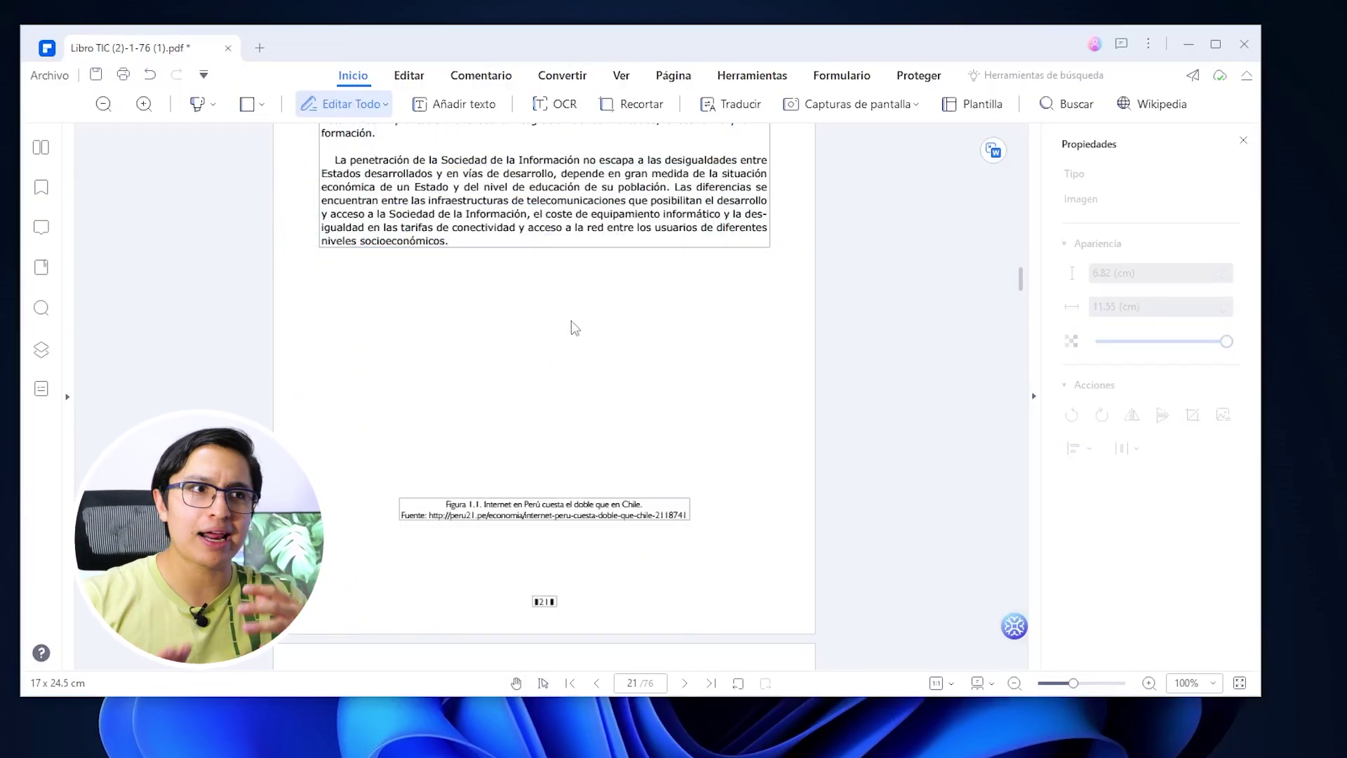
# Select the source URL in the Chile figure caption, opening and dismissing its context menu.
pyautogui.click(430, 515)
pyautogui.moveTo(430, 515); pyautogui.dragTo(692, 516)
pyautogui.rightClick(635, 521)
pyautogui.click(677, 667)
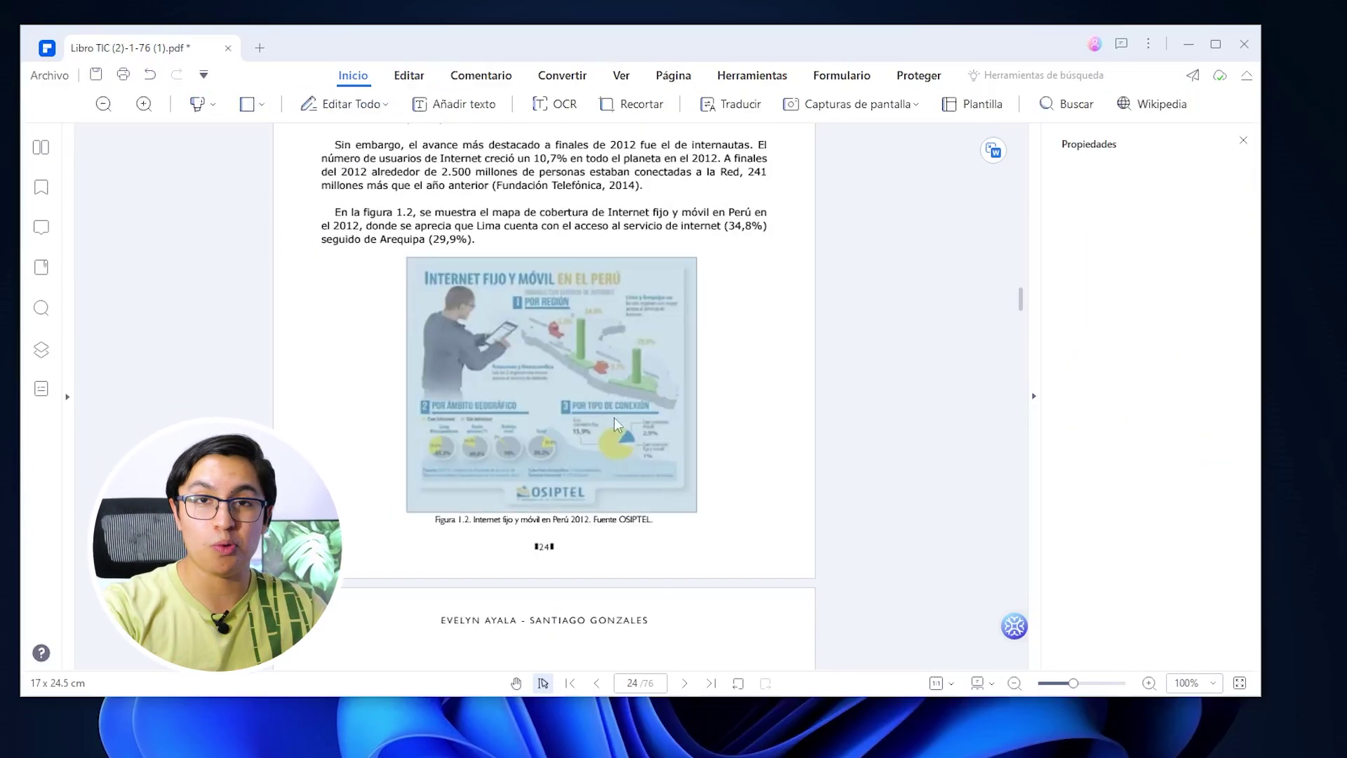
# Select all the text of the OSIPTEL infographic caption on page 24 for replacement.
pyautogui.click(596, 499)
pyautogui.click(597, 523)
pyautogui.moveTo(597, 523); pyautogui.dragTo(730, 509)
pyautogui.hotkey('ctrl', 'a')
# With all-content editing on, retitle the cover 'TECNOTV' with 'HICO' on a new line.
pyautogui.write('esta in')
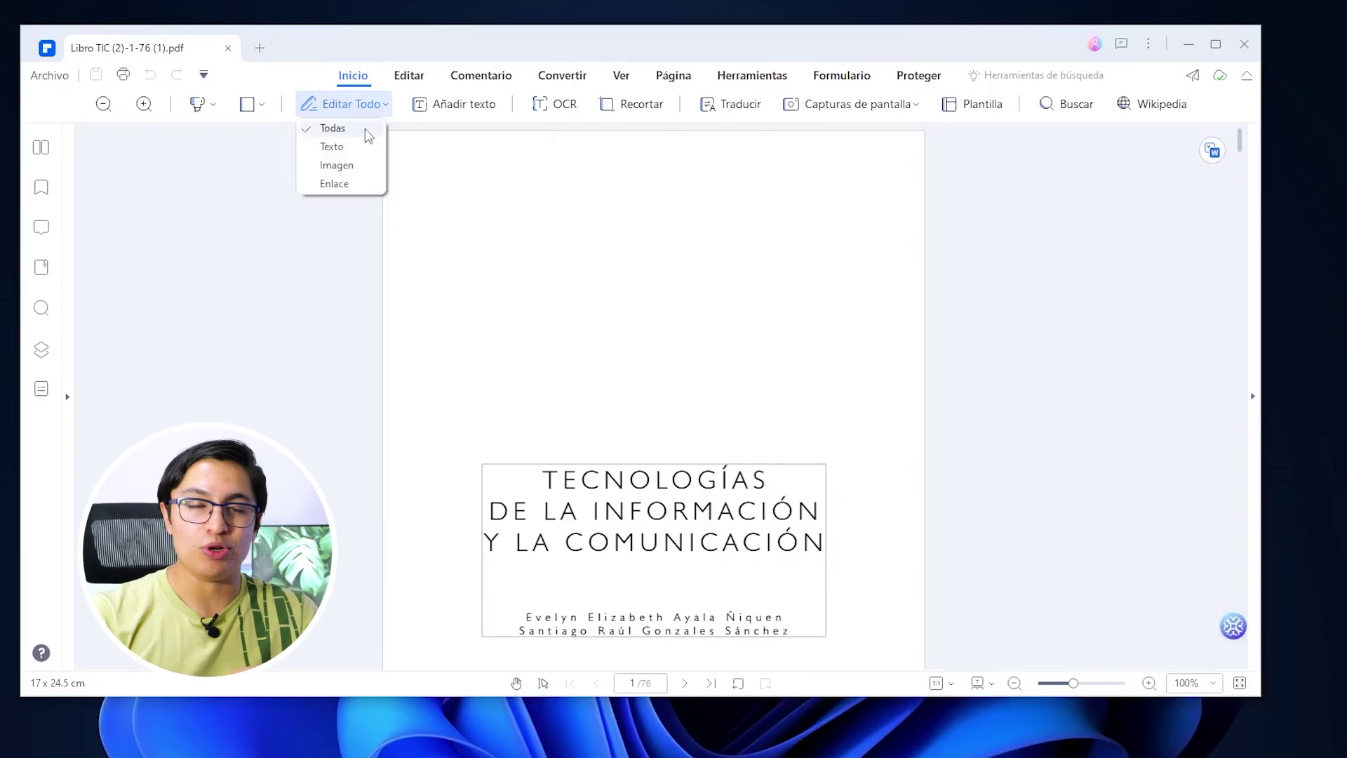
pyautogui.click(662, 313)
pyautogui.doubleClick(653, 360)
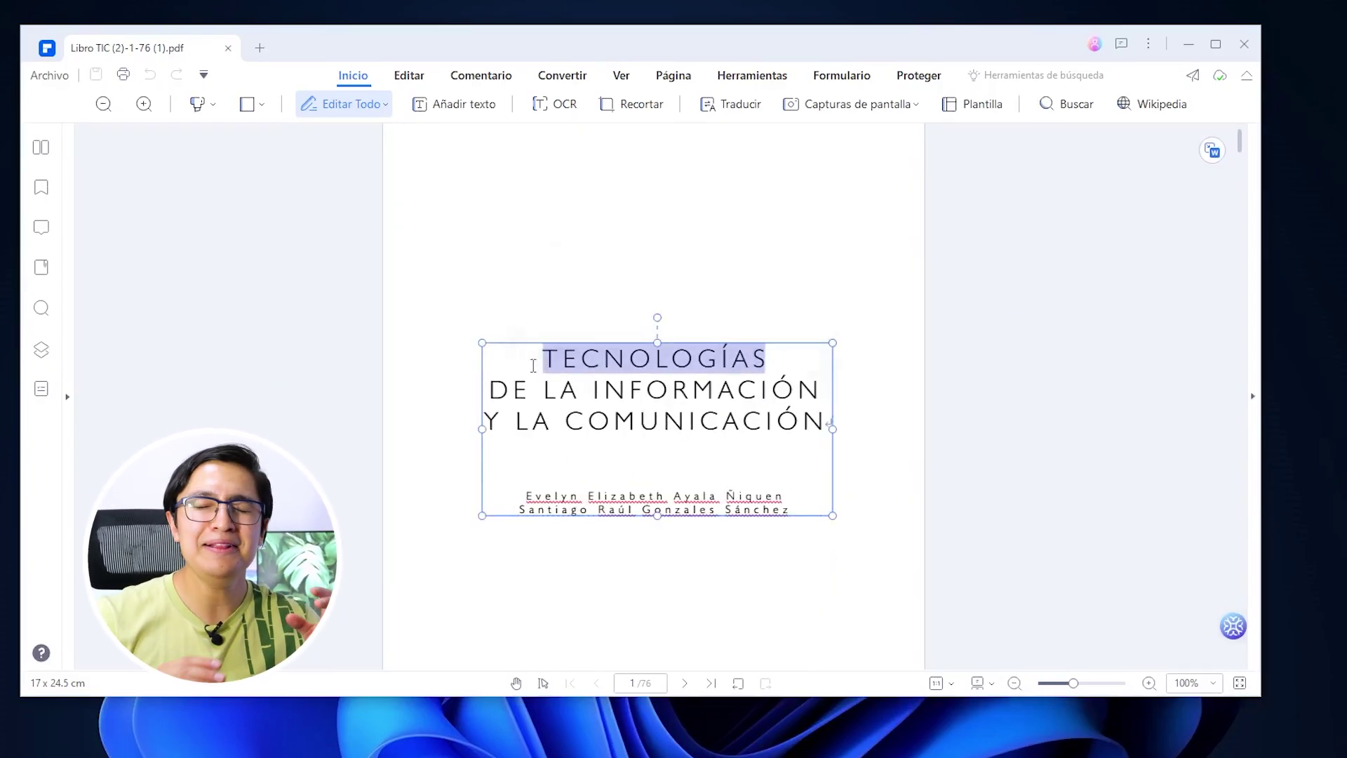
pyautogui.write('TECNOTV')
pyautogui.keyDown('shift'); pyautogui.click(749, 421); pyautogui.keyUp('shift')
pyautogui.press('Return')
pyautogui.press('Return')
pyautogui.write('HICO')
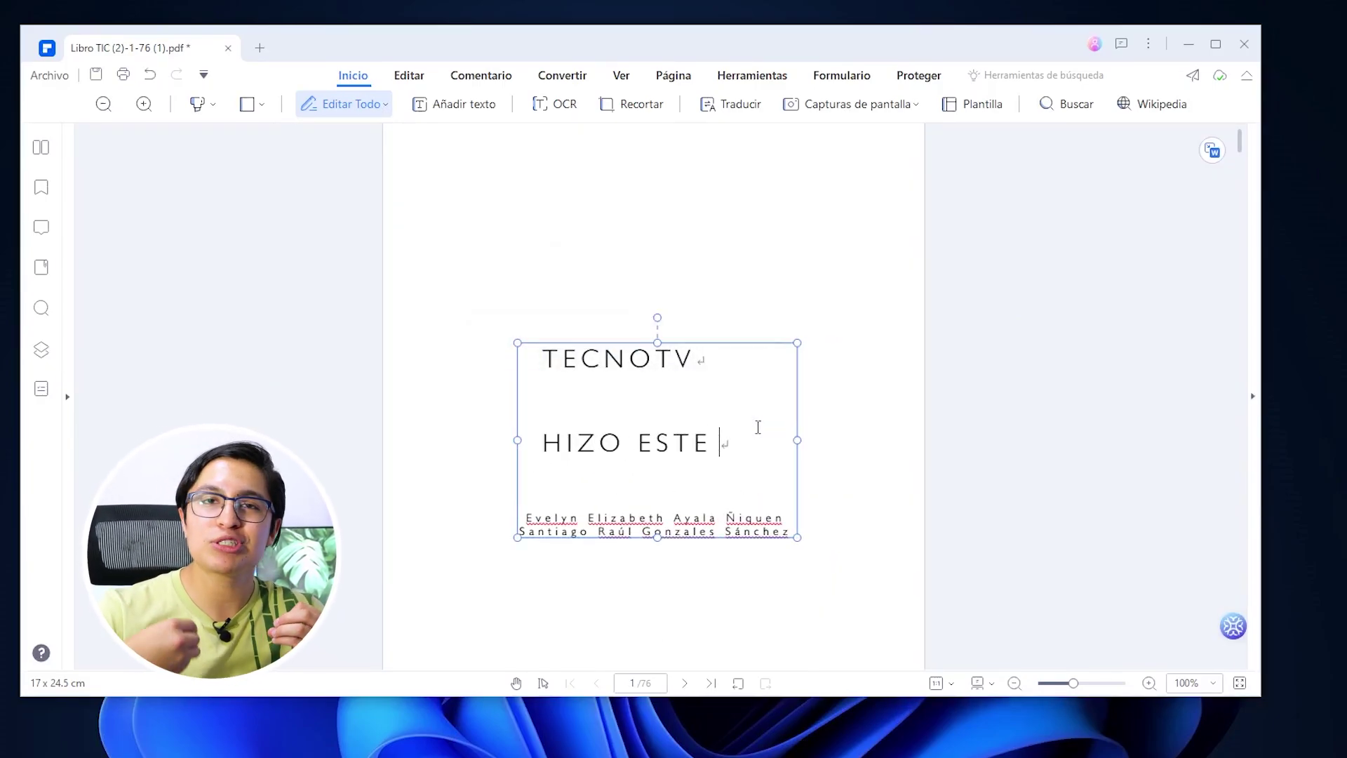
pyautogui.click(903, 434)
# Replace the two author lines on the cover with a new author name.
pyautogui.tripleClick(694, 520)
pyautogui.click(555, 525)
# Shorten the Introducción entry in the scanned ÍNDICE.
pyautogui.scroll(-5, 878, 442)
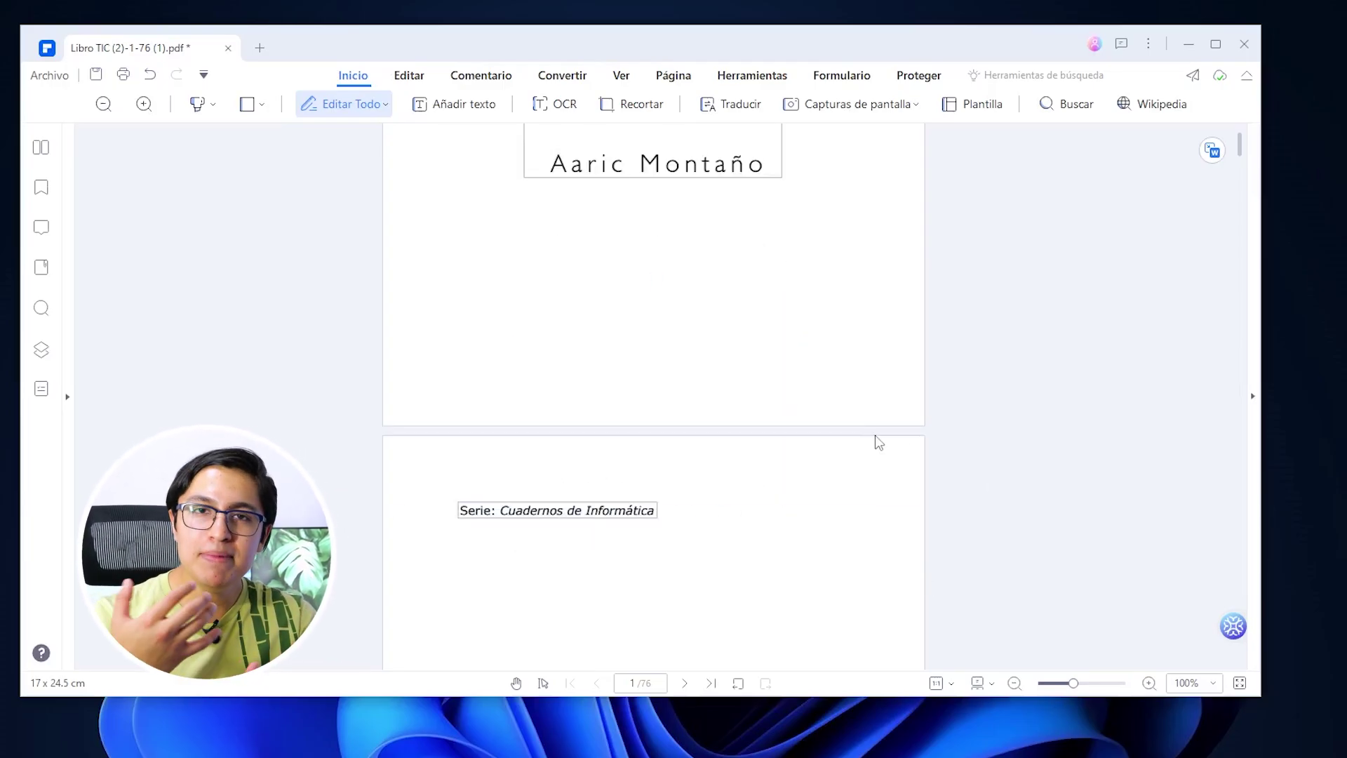
pyautogui.scroll(-3, 573, 292)
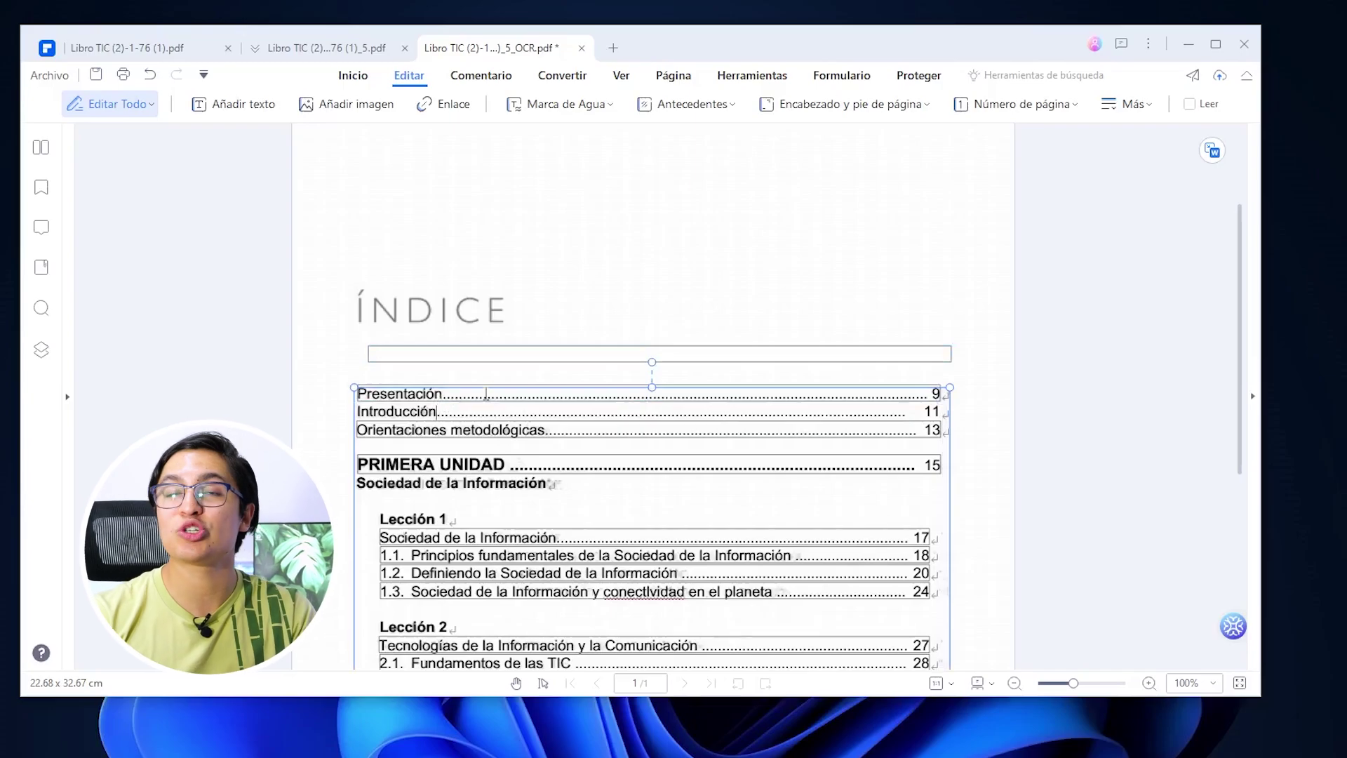
pyautogui.doubleClick(359, 412)
pyautogui.write('Inn')
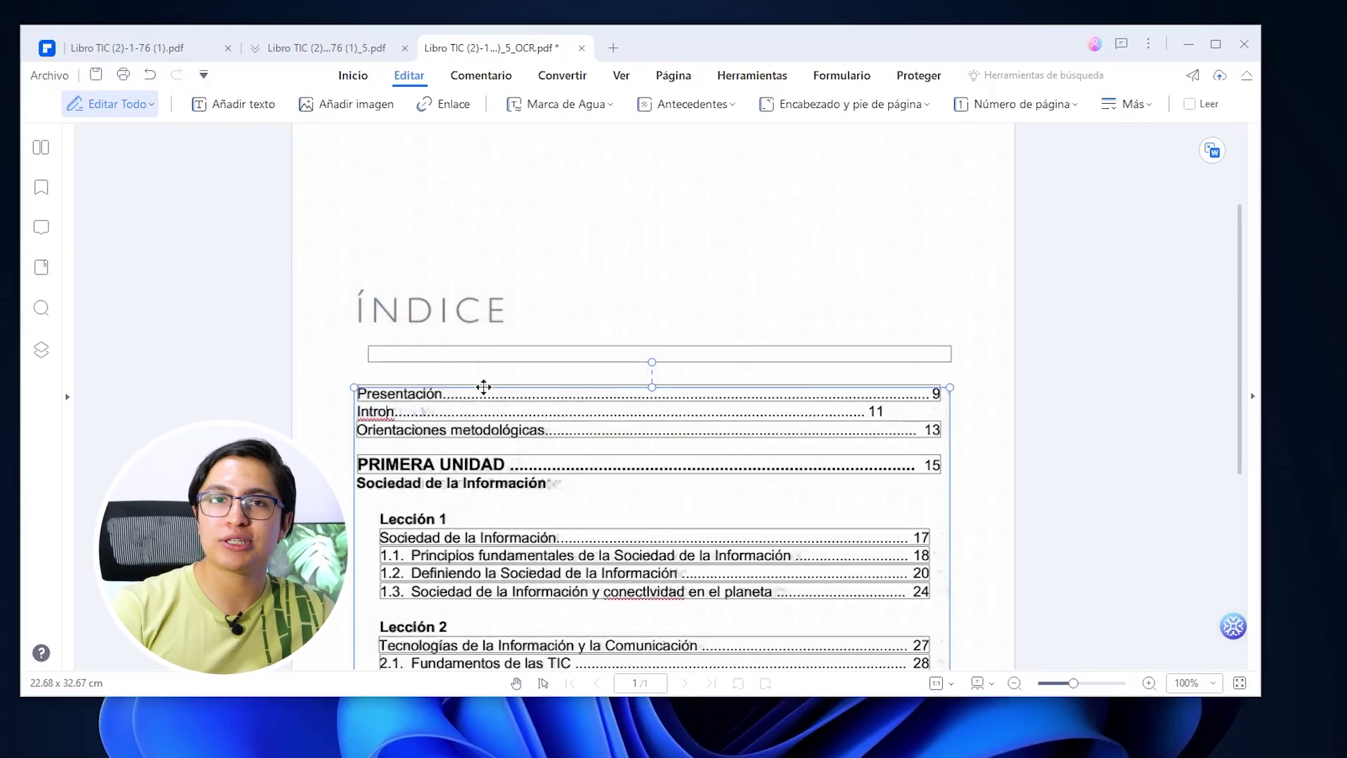
pyautogui.press('BackSpace')
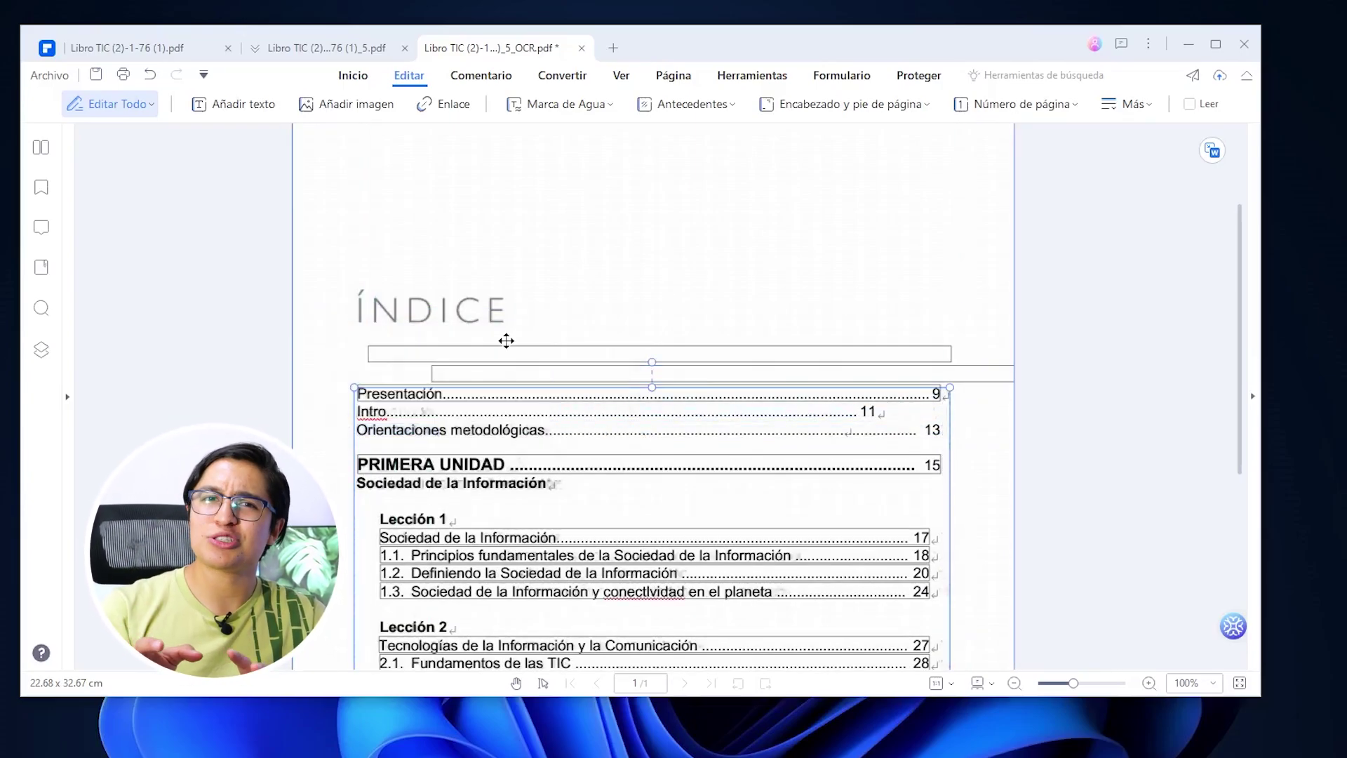
# Delete 'conectividad en el planeta' from index line 1.3 and trim line 1.1's wording.
pyautogui.scroll(-3, 609, 401)
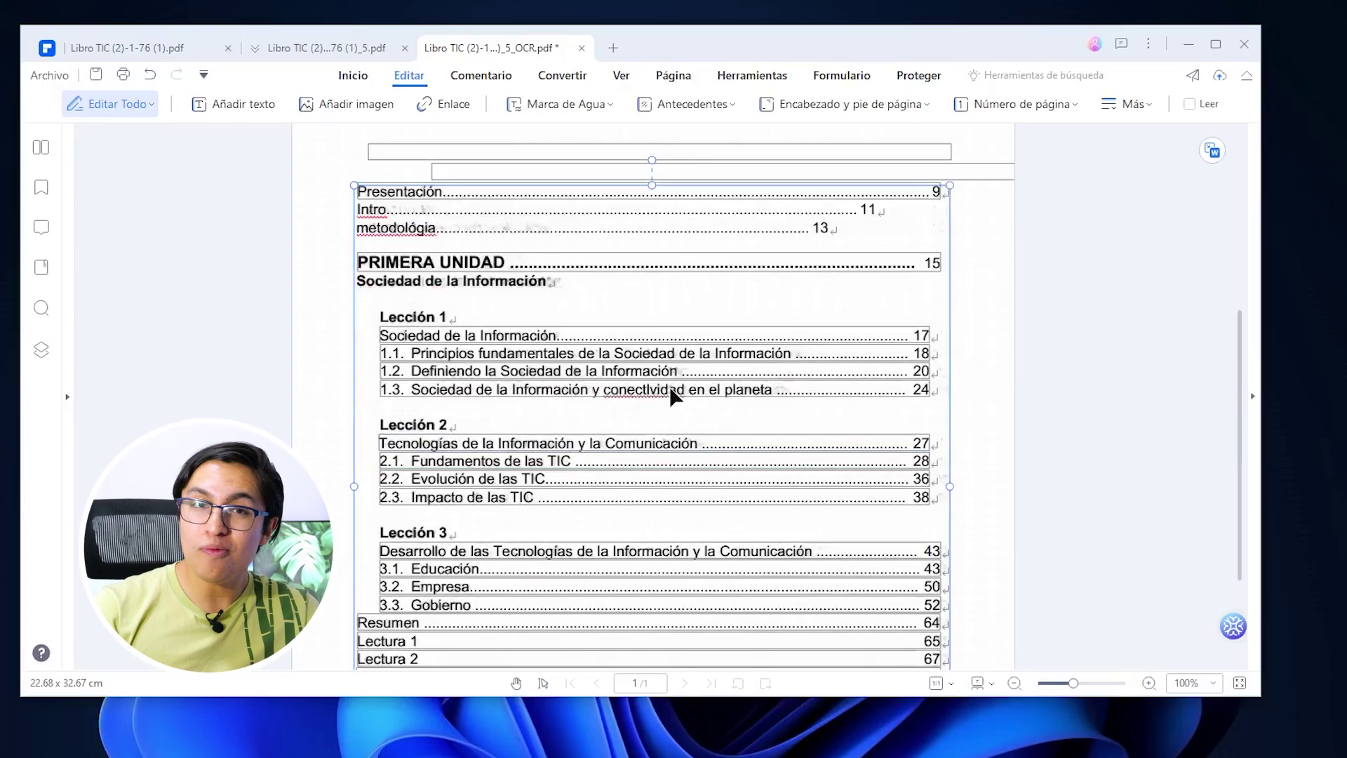
pyautogui.moveTo(604, 389)
pyautogui.mouseDown()
pyautogui.moveTo(772, 388)
pyautogui.moveTo(532, 353)
pyautogui.mouseUp()
pyautogui.press('BackSpace')
pyautogui.press('BackSpace')
pyautogui.scroll(-3, 656, 398)
pyautogui.moveTo(722, 334)
pyautogui.mouseDown()
pyautogui.moveTo(451, 334)
pyautogui.moveTo(730, 590)
pyautogui.mouseUp()
pyautogui.press('BackSpace')
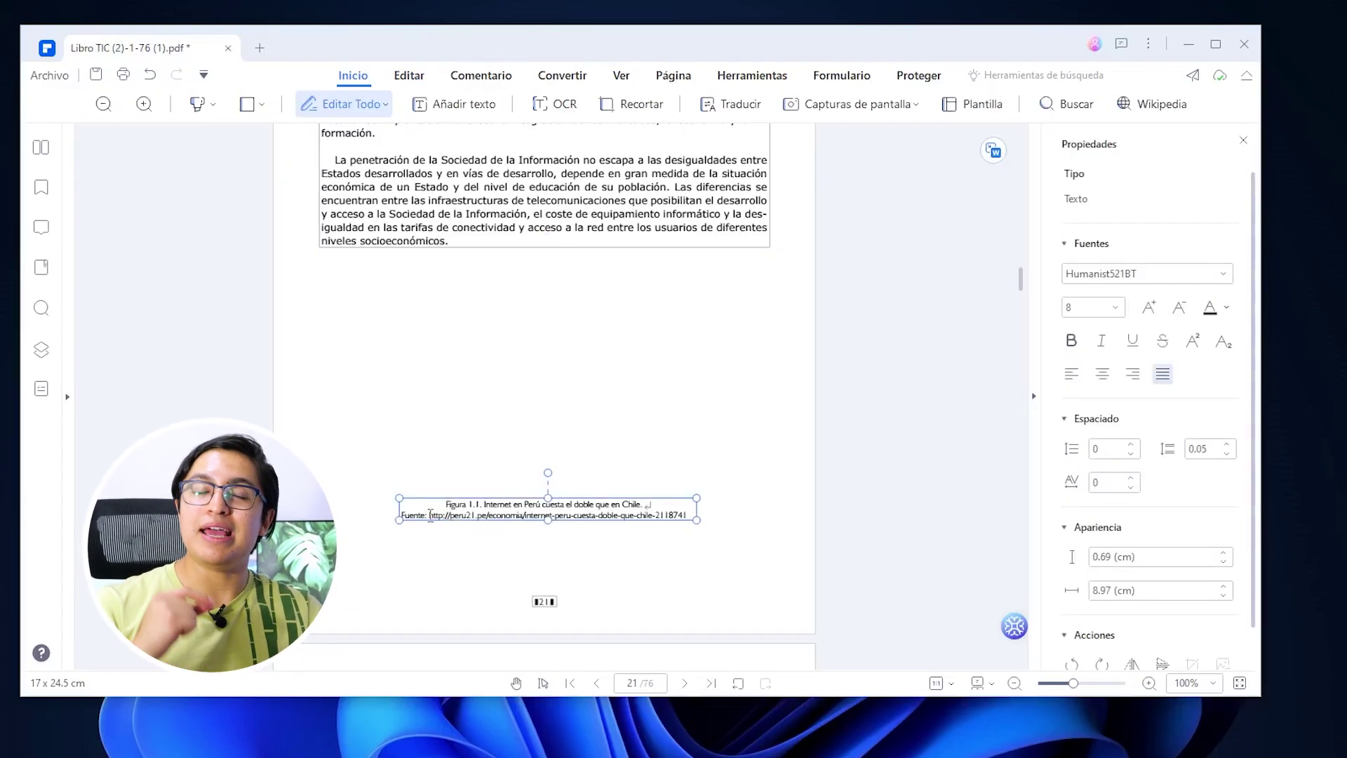
# Draw an Enlace link area over the Figura 1.1 caption's source URL on page 21.
pyautogui.moveTo(691, 517); pyautogui.dragTo(689, 517)
pyautogui.rightClick(622, 522)
pyautogui.click(676, 666)
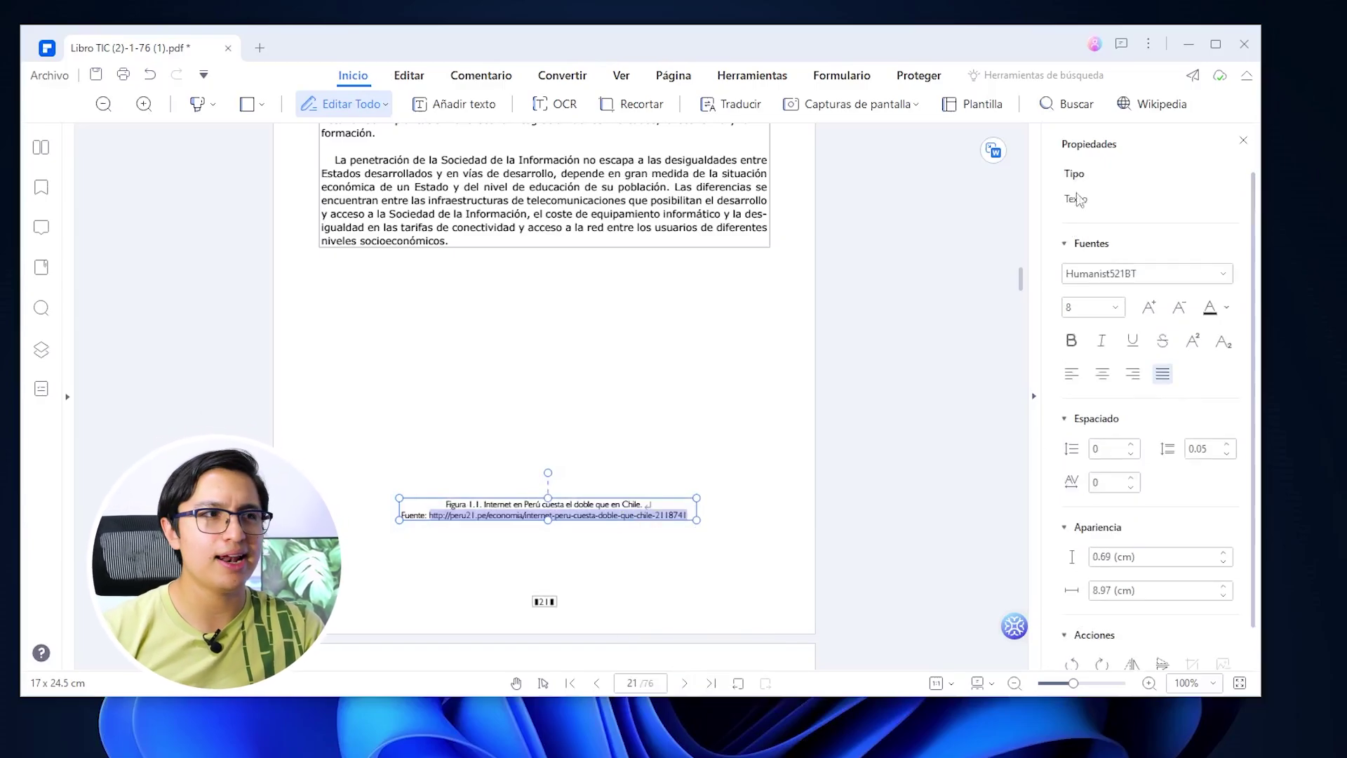
pyautogui.click(410, 76)
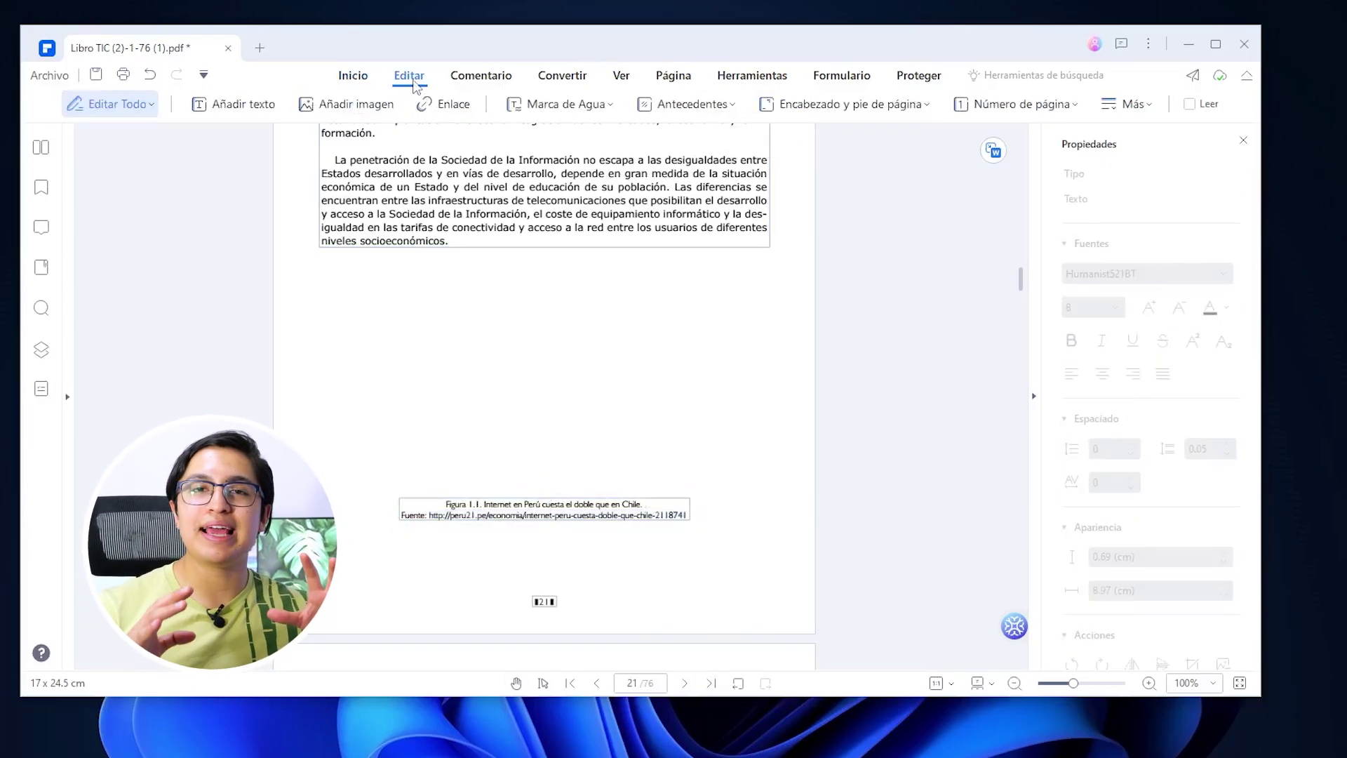
pyautogui.click(460, 109)
pyautogui.moveTo(428, 509); pyautogui.dragTo(695, 523)
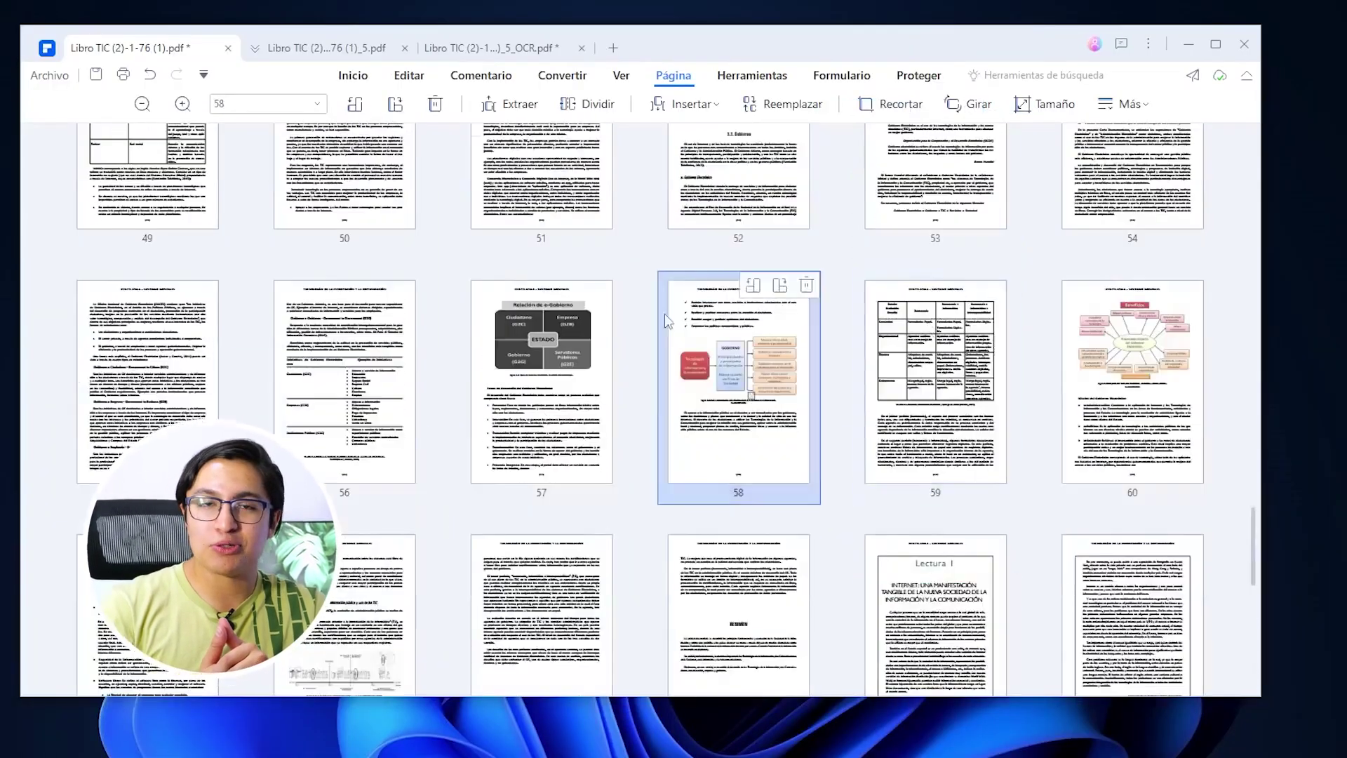
# Drag the introduction, title and first-unit pages to positions 7–9, then delete page 26.
pyautogui.scroll(20, 668, 322)
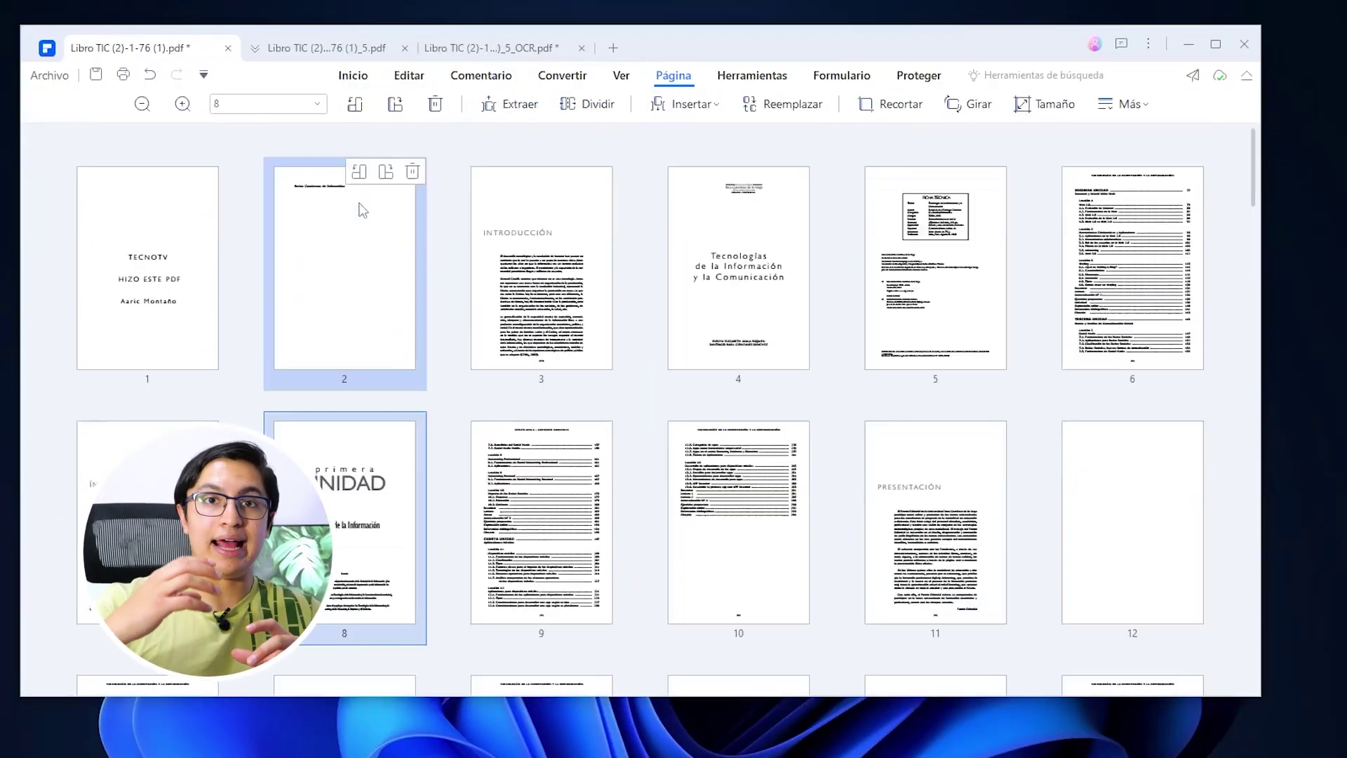
pyautogui.moveTo(363, 210); pyautogui.dragTo(655, 420)
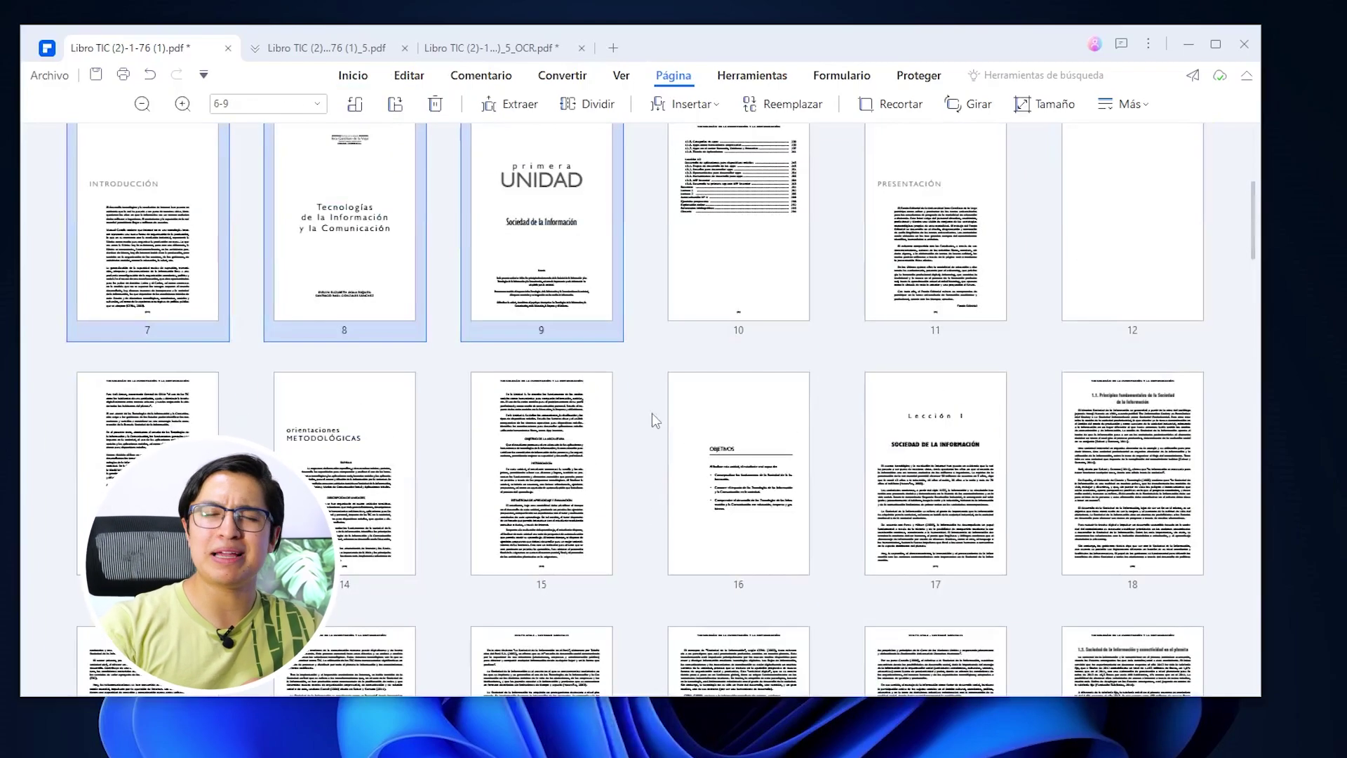
pyautogui.scroll(-10, 651, 414)
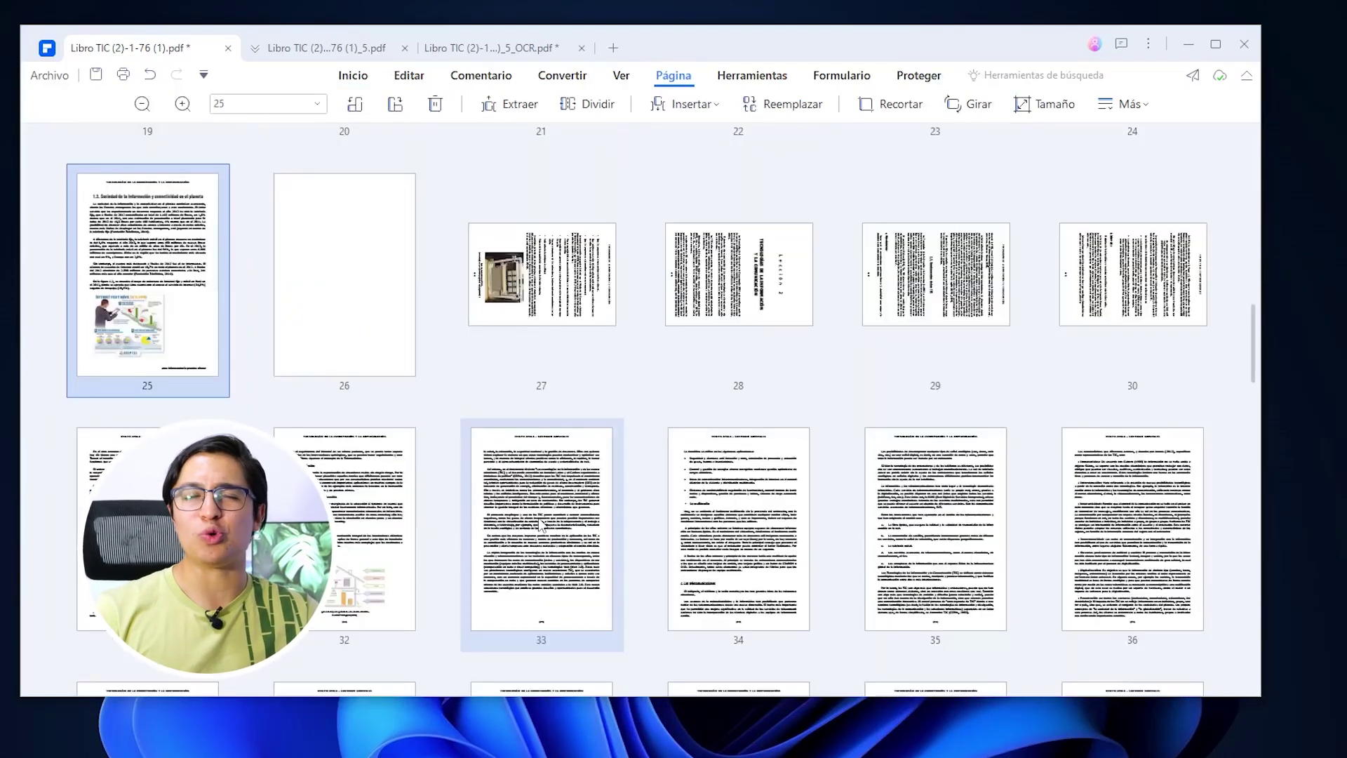
pyautogui.click(344, 280)
pyautogui.click(413, 180)
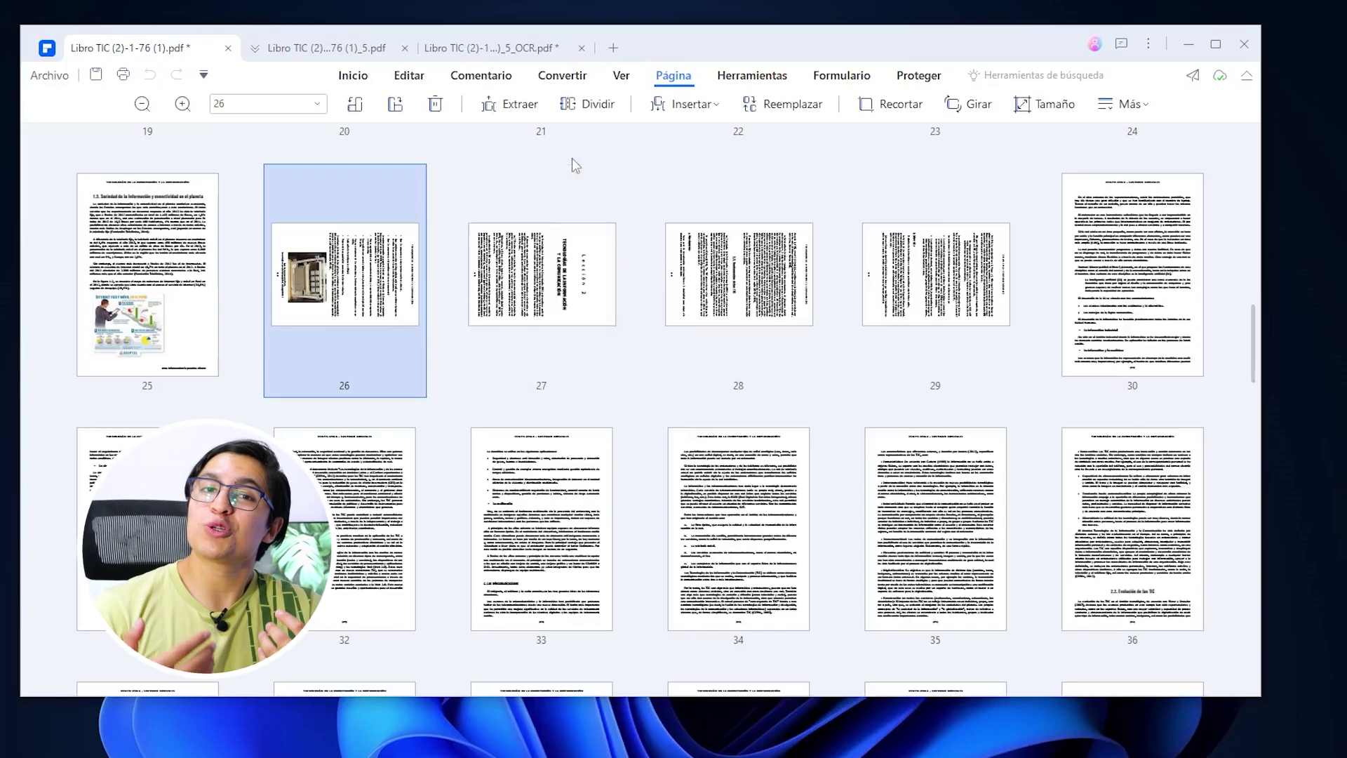
pyautogui.click(752, 75)
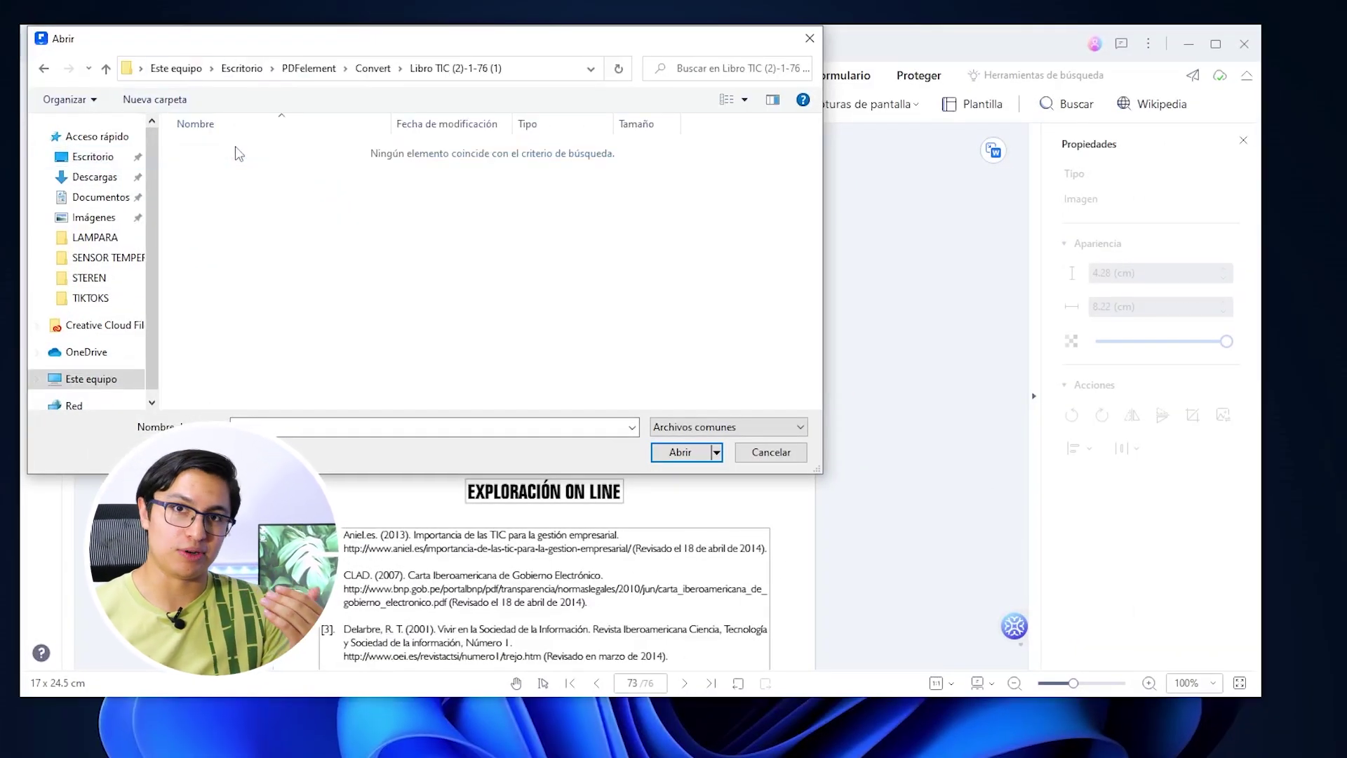
# Open the scanned index page PDF, showing other file types in the dialog.
pyautogui.click(728, 427)
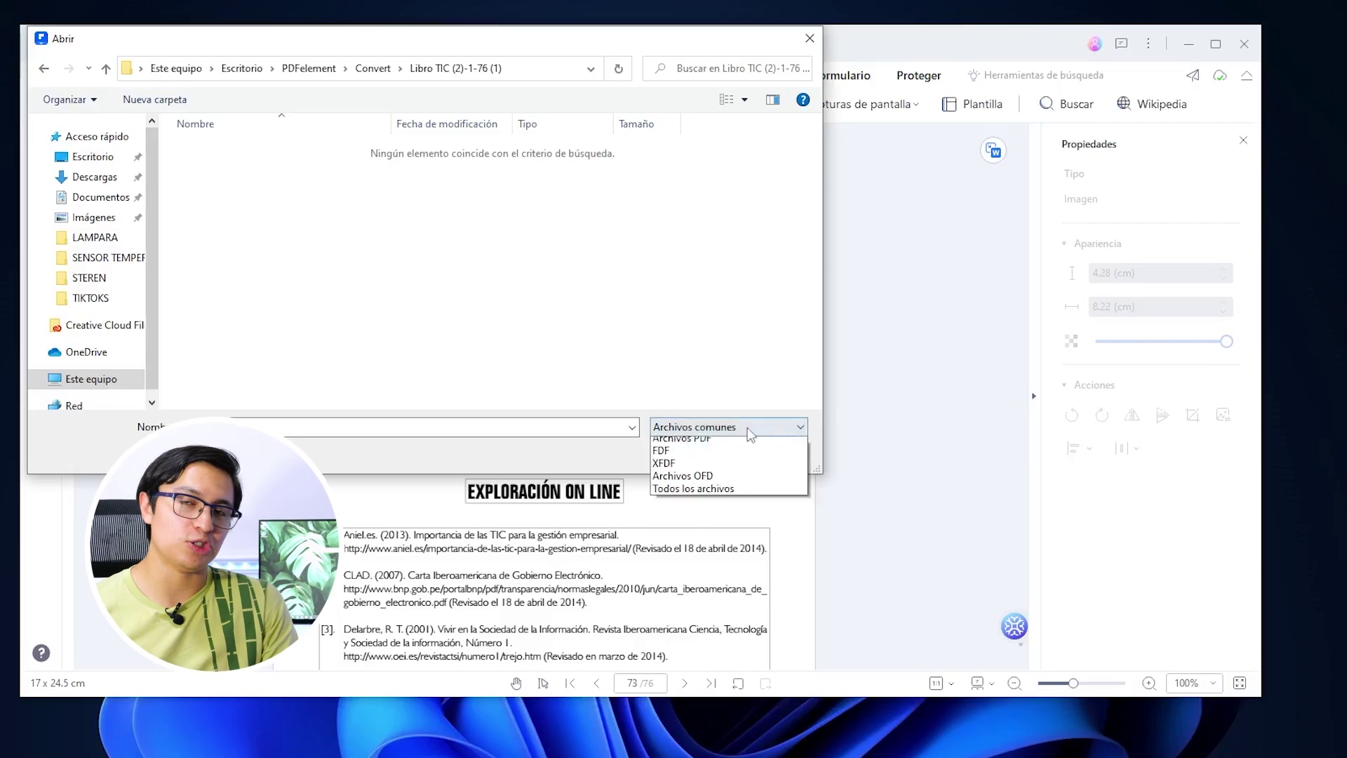
pyautogui.click(767, 502)
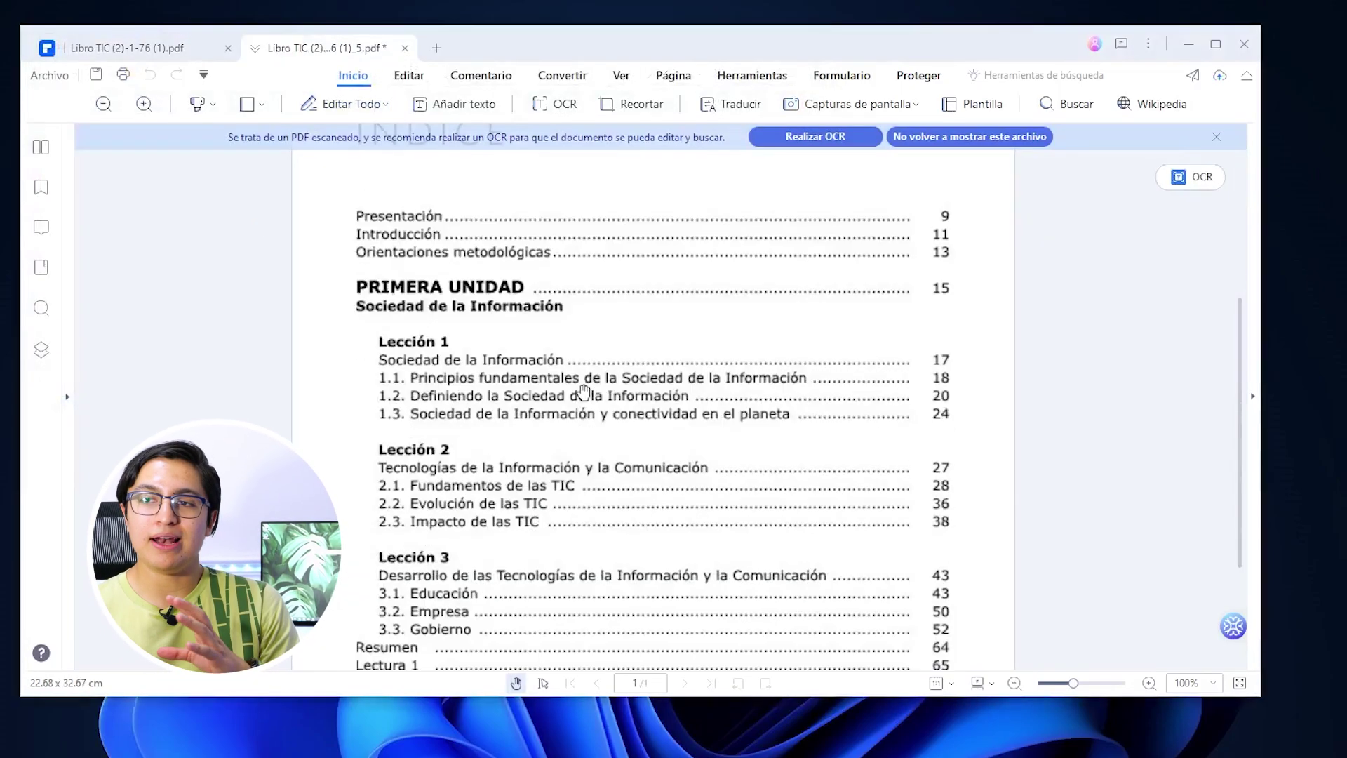
pyautogui.scroll(3, 931, 266)
# Run OCR on the scanned page, saving changes first and downloading the OCR component.
pyautogui.click(823, 137)
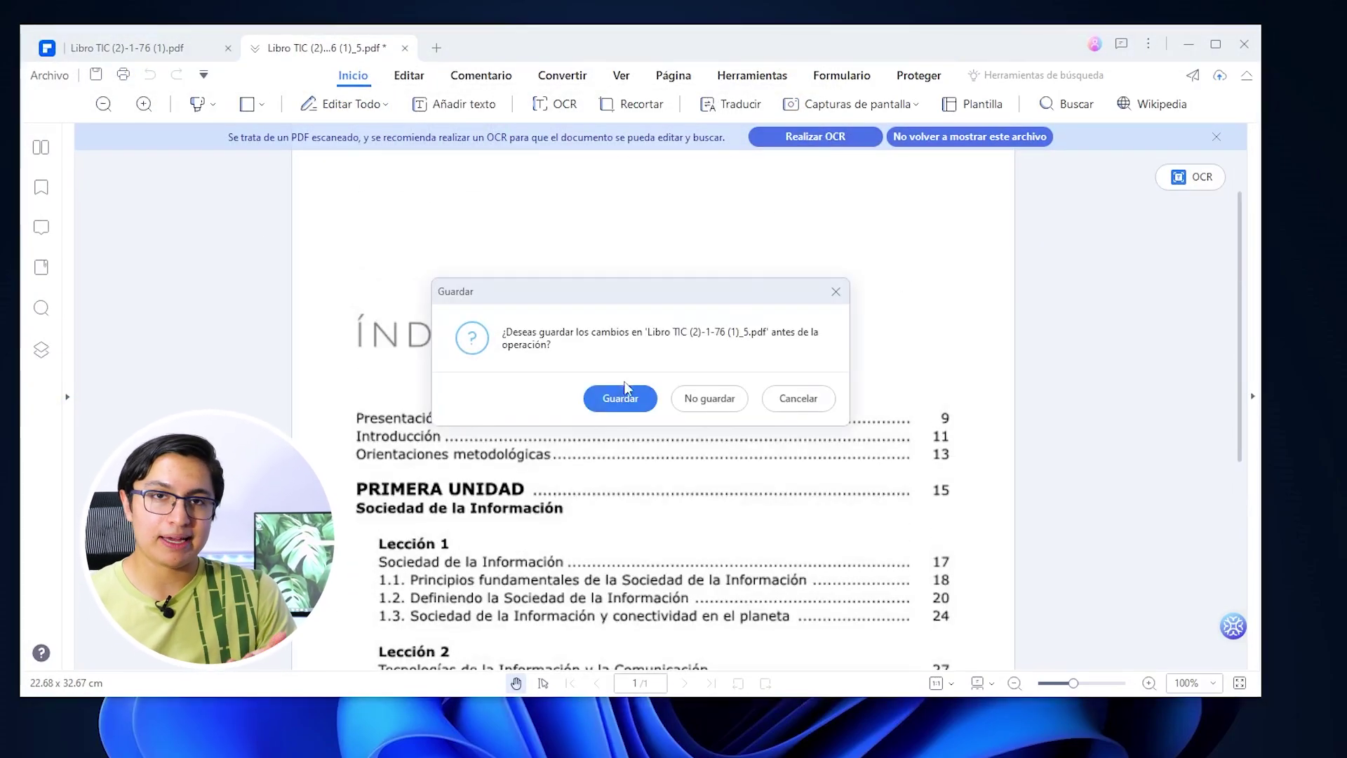
pyautogui.click(620, 395)
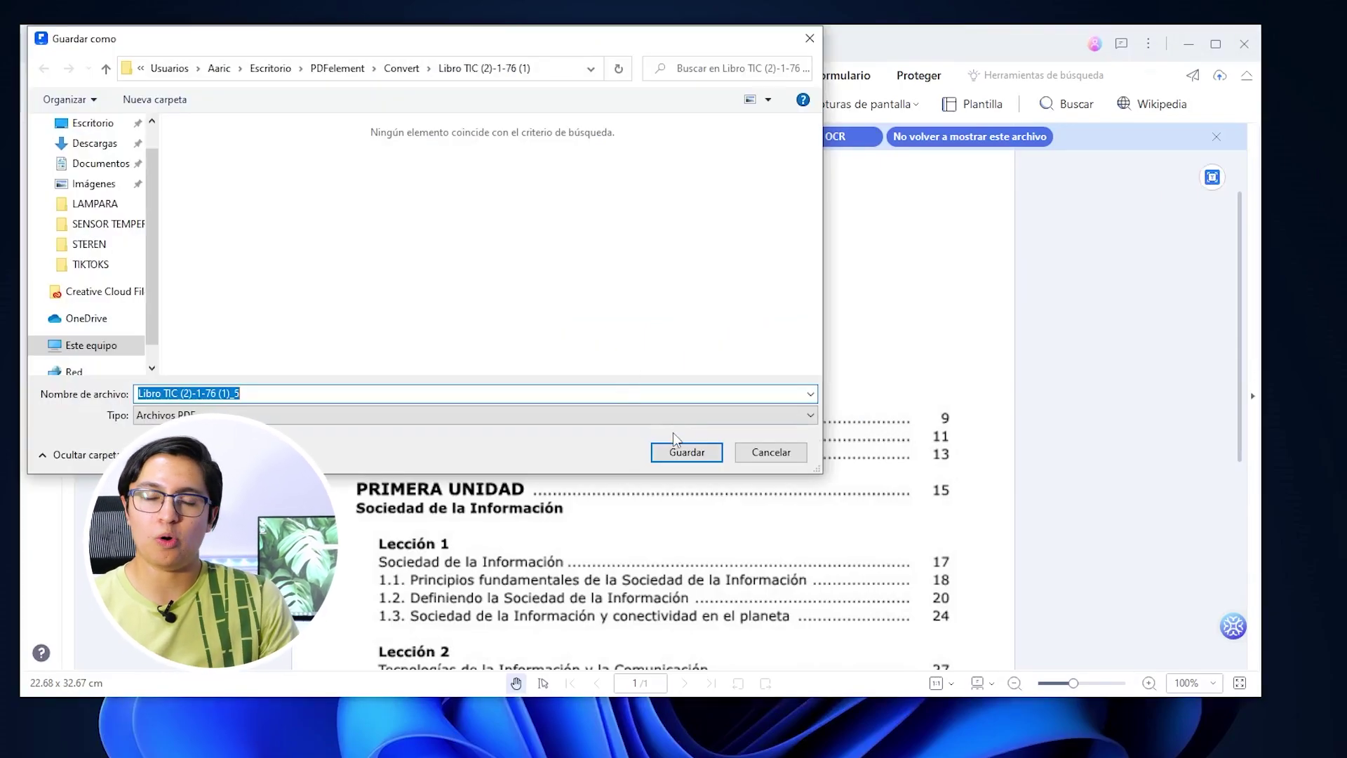
pyautogui.click(700, 453)
pyautogui.click(711, 418)
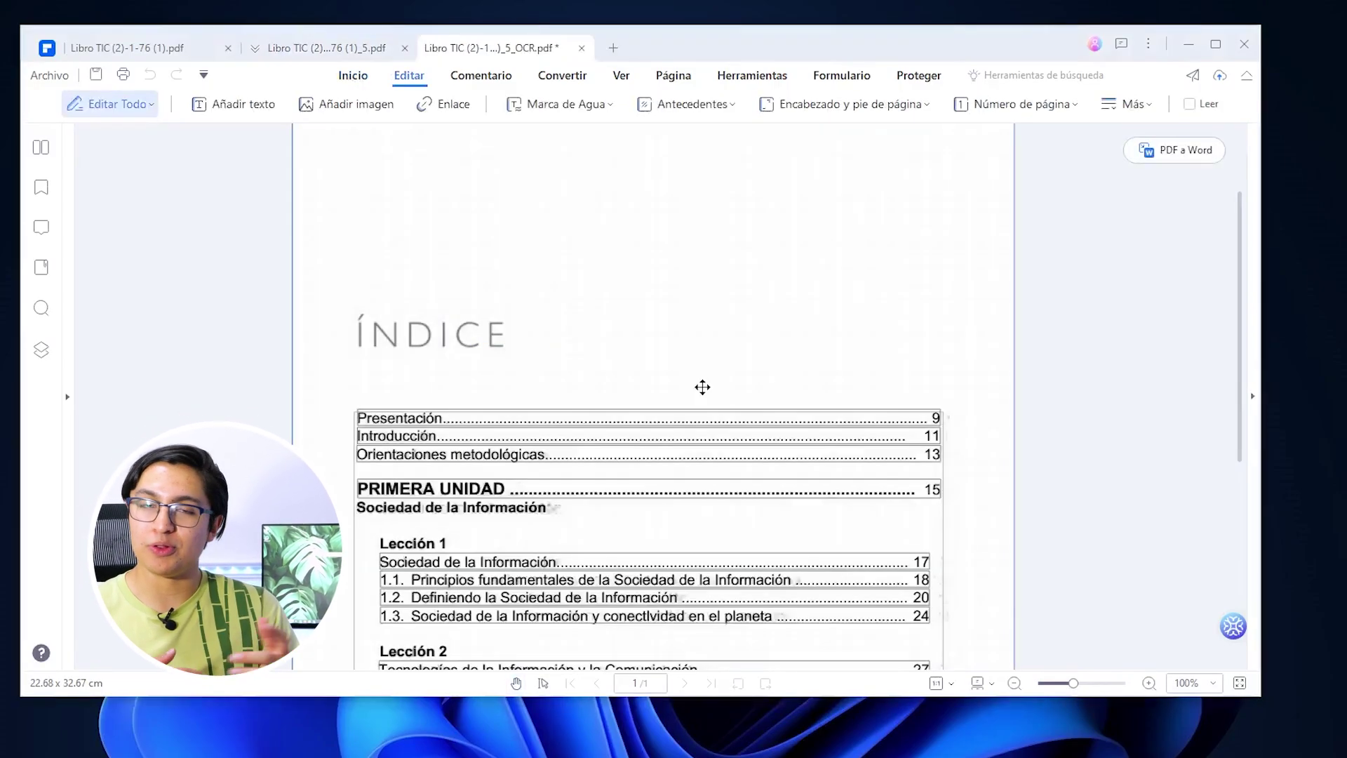
# Change the OCR'd index's 'Introducción' entry to 'Intro', undoing an accidental text box move.
pyautogui.scroll(-3, 548, 368)
pyautogui.click(151, 104)
pyautogui.click(676, 423)
pyautogui.scroll(3, 547, 463)
pyautogui.scroll(-2, 491, 477)
pyautogui.scroll(-2, 435, 491)
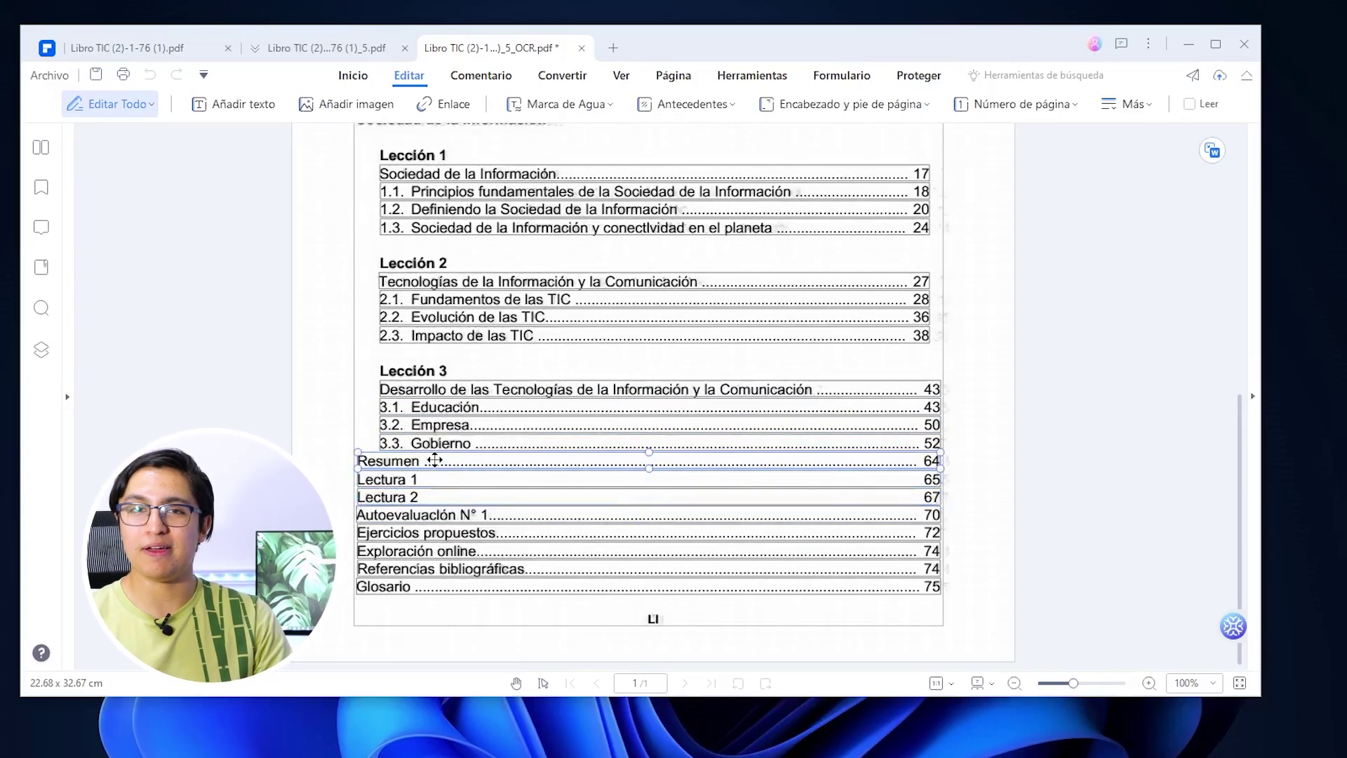
pyautogui.scroll(5, 491, 484)
pyautogui.moveTo(490, 365); pyautogui.dragTo(480, 351)
pyautogui.click(444, 404)
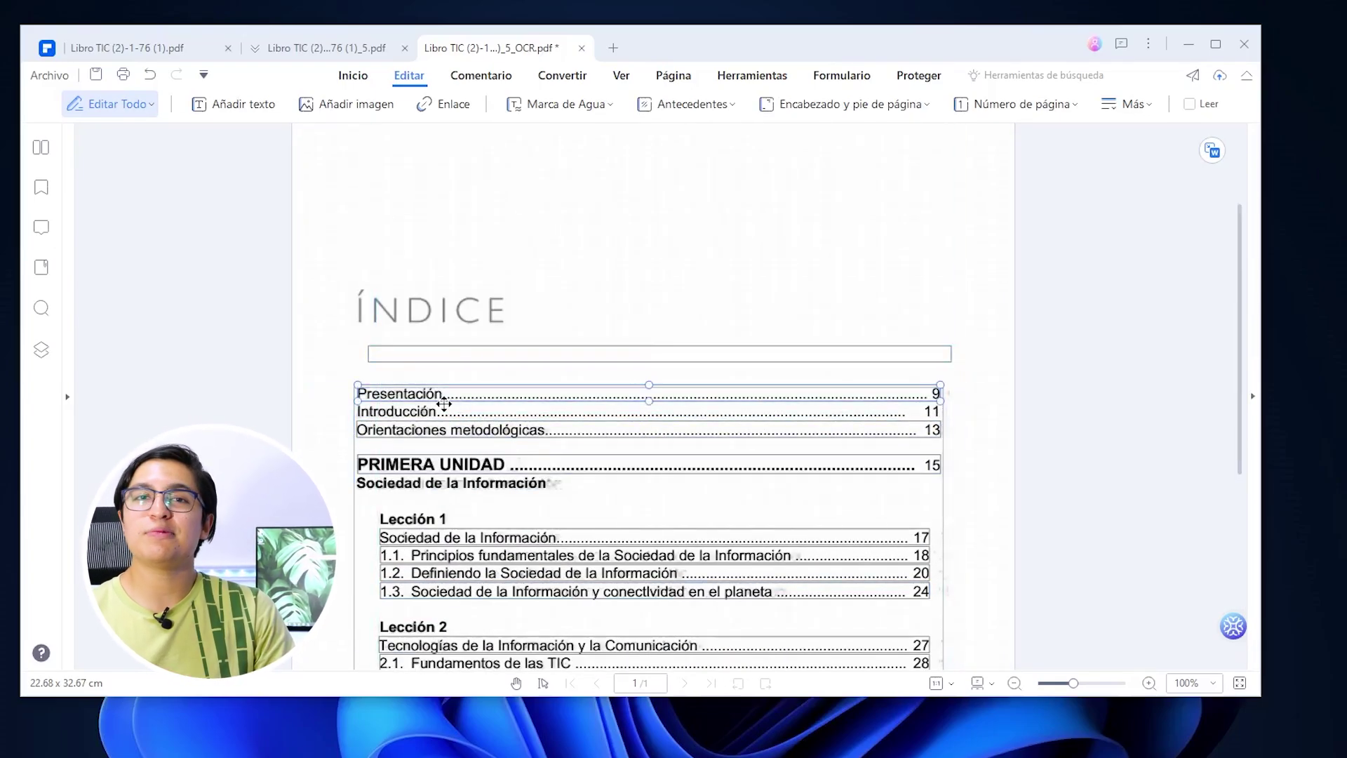
pyautogui.hotkey('ctrl', 'z')
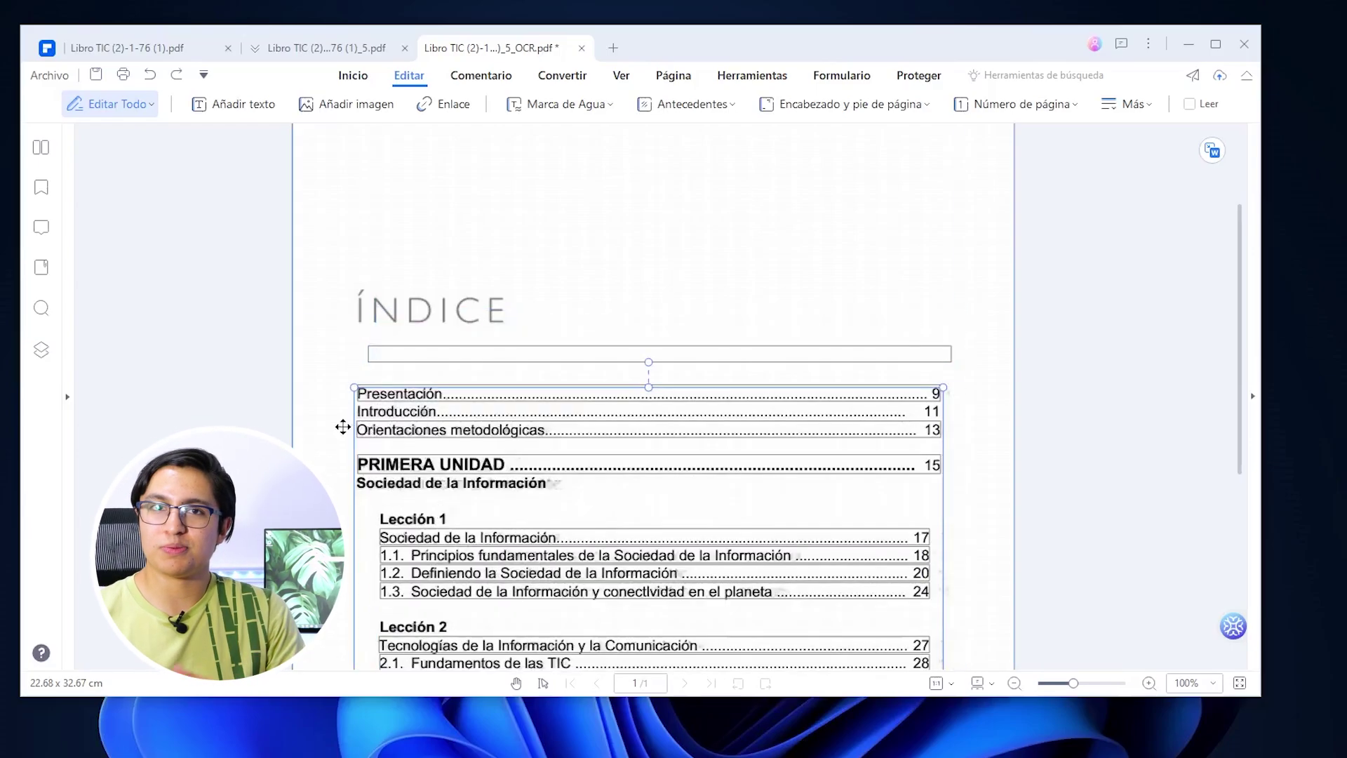
pyautogui.write('Inn')
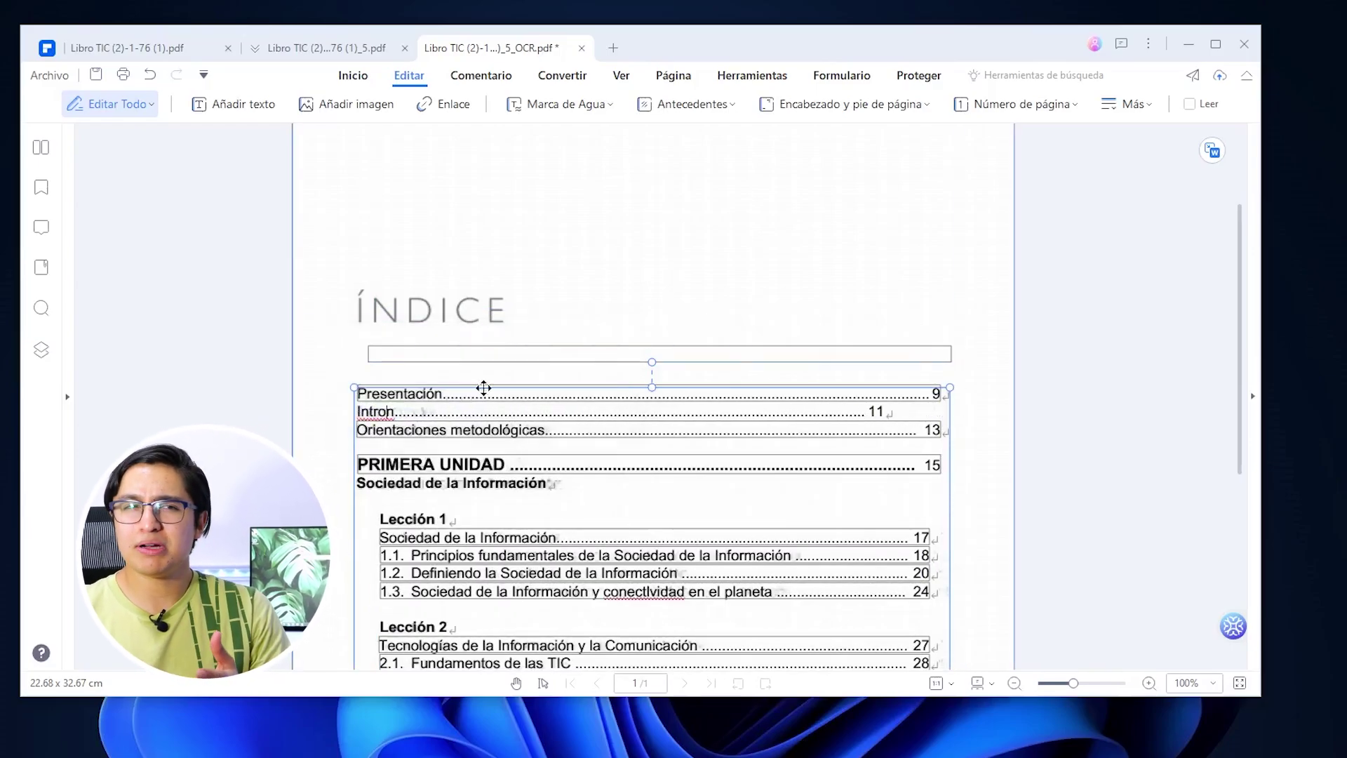
pyautogui.click(571, 215)
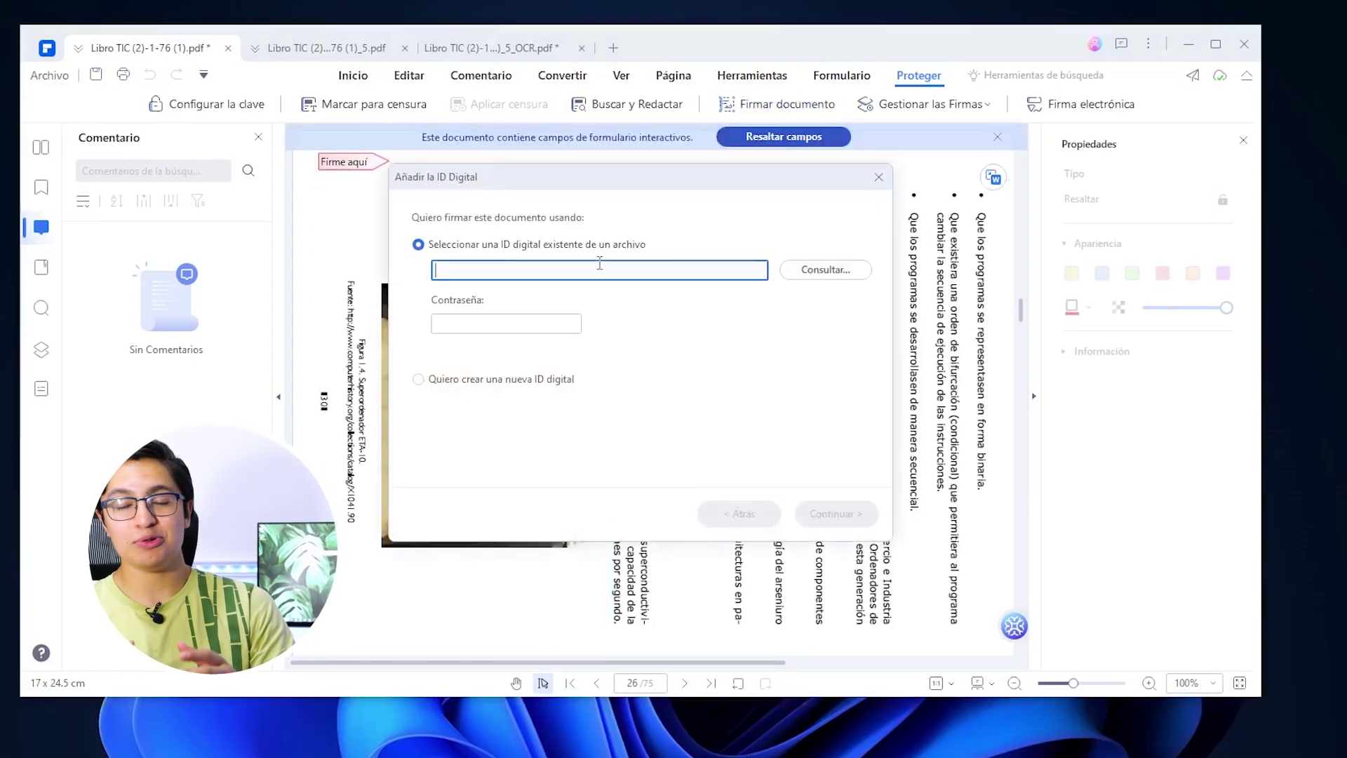
# Choose to create a new digital ID and proceed to the identity details form.
pyautogui.click(419, 379)
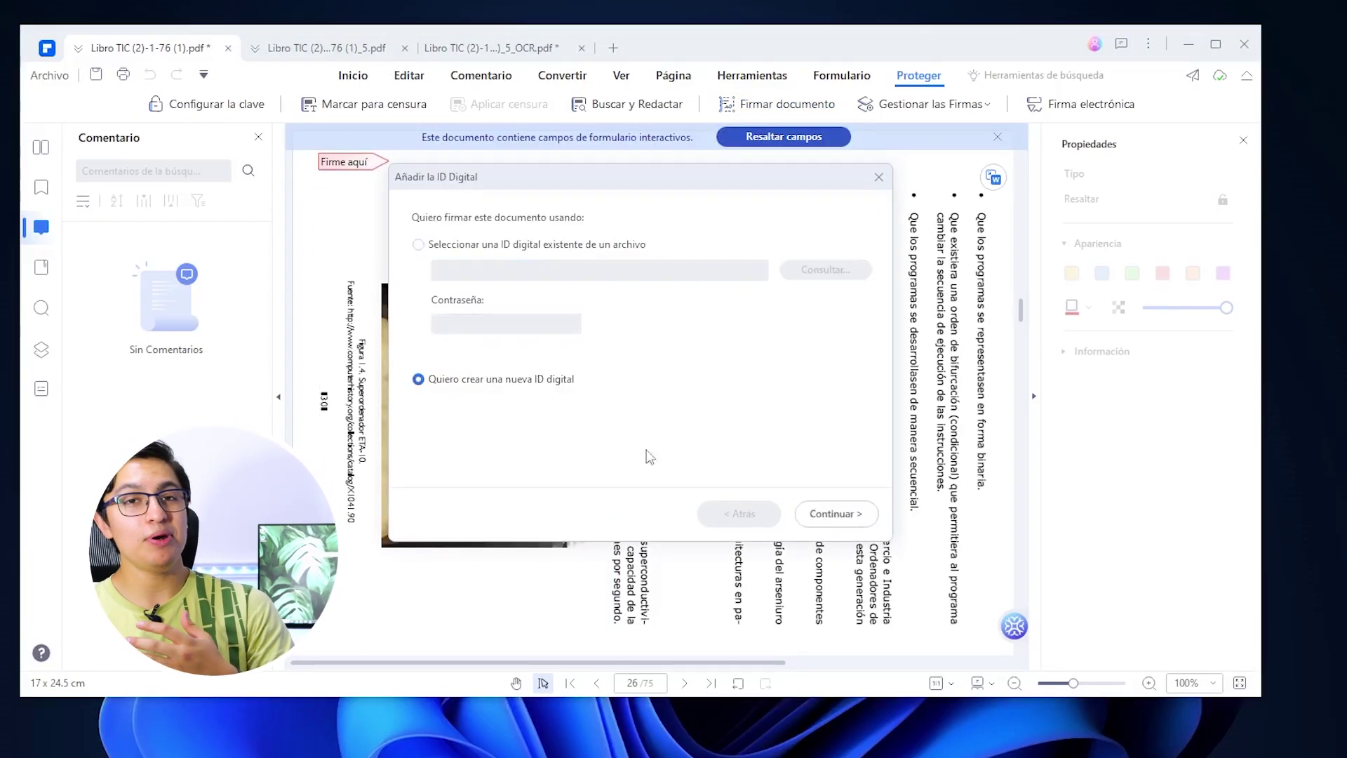
pyautogui.click(836, 514)
pyautogui.click(818, 515)
pyautogui.write('TECNOTV')
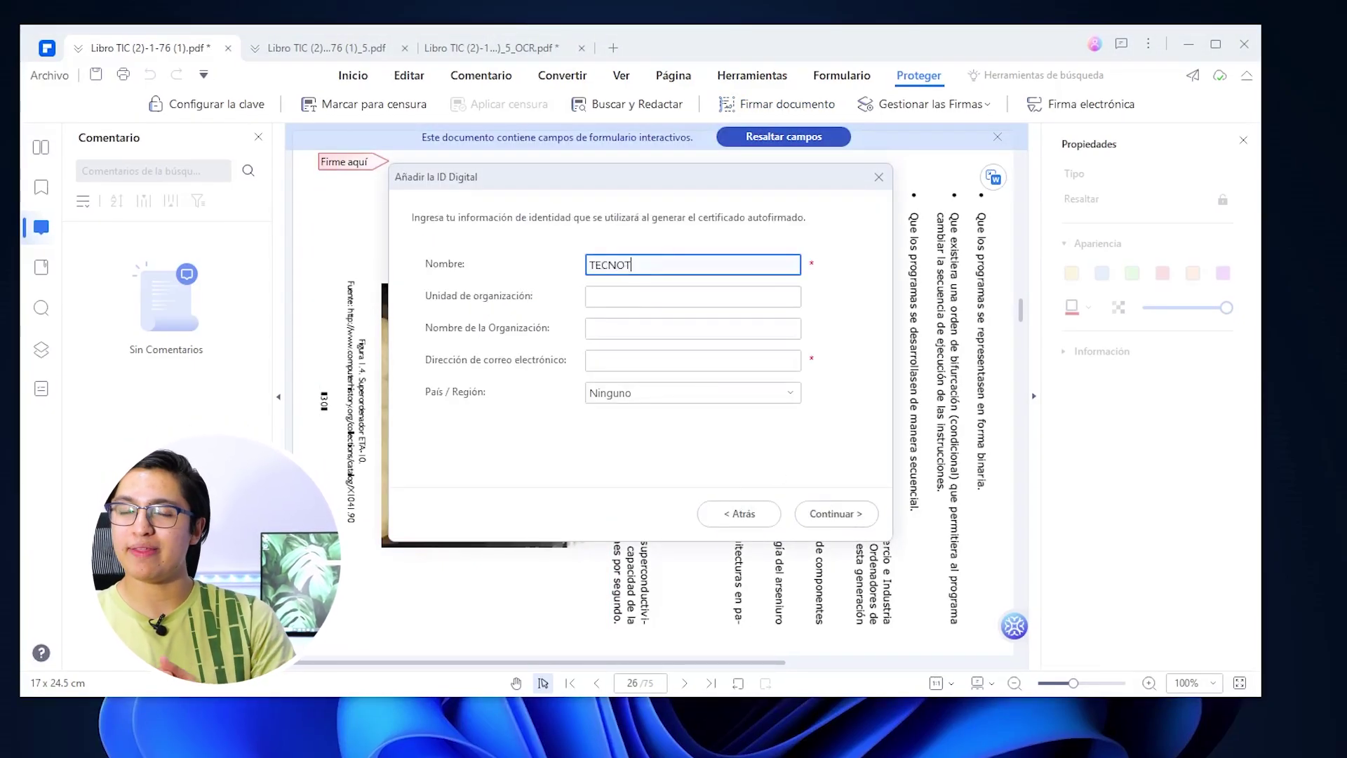
# Fill in the ID's name, organization and e-mail fields, with country set to México.
pyautogui.write('tv')
pyautogui.press('Tab')
pyautogui.click(656, 395)
pyautogui.click(660, 427)
pyautogui.click(685, 393)
pyautogui.scroll(-10, 691, 456)
pyautogui.scroll(-15, 692, 460)
pyautogui.scroll(-3, 686, 484)
pyautogui.click(686, 488)
pyautogui.click(821, 513)
pyautogui.click(797, 397)
pyautogui.click(689, 361)
pyautogui.write('@gmail.com')
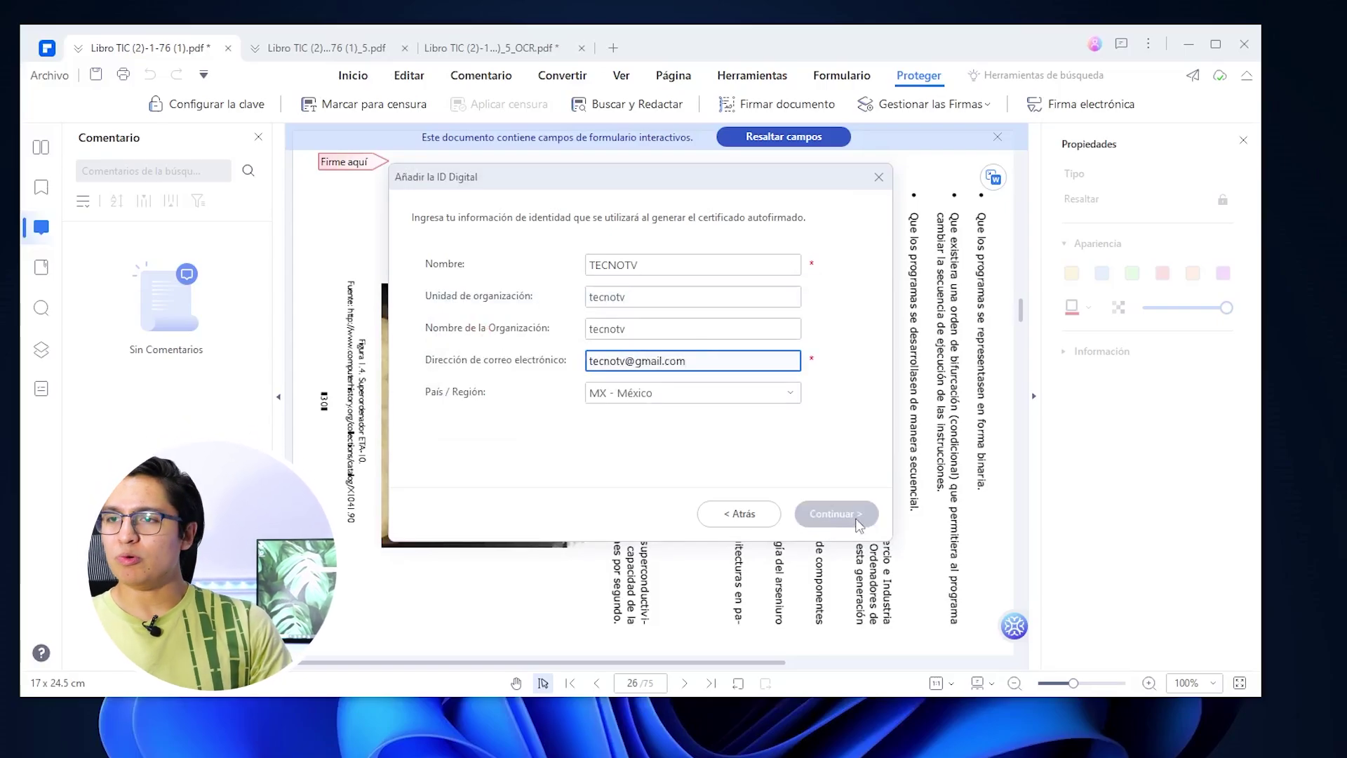
pyautogui.click(835, 513)
# Set and confirm a password for the new digital ID.
pyautogui.click(542, 384)
pyautogui.write('*********')
pyautogui.click(496, 438)
pyautogui.write('*')
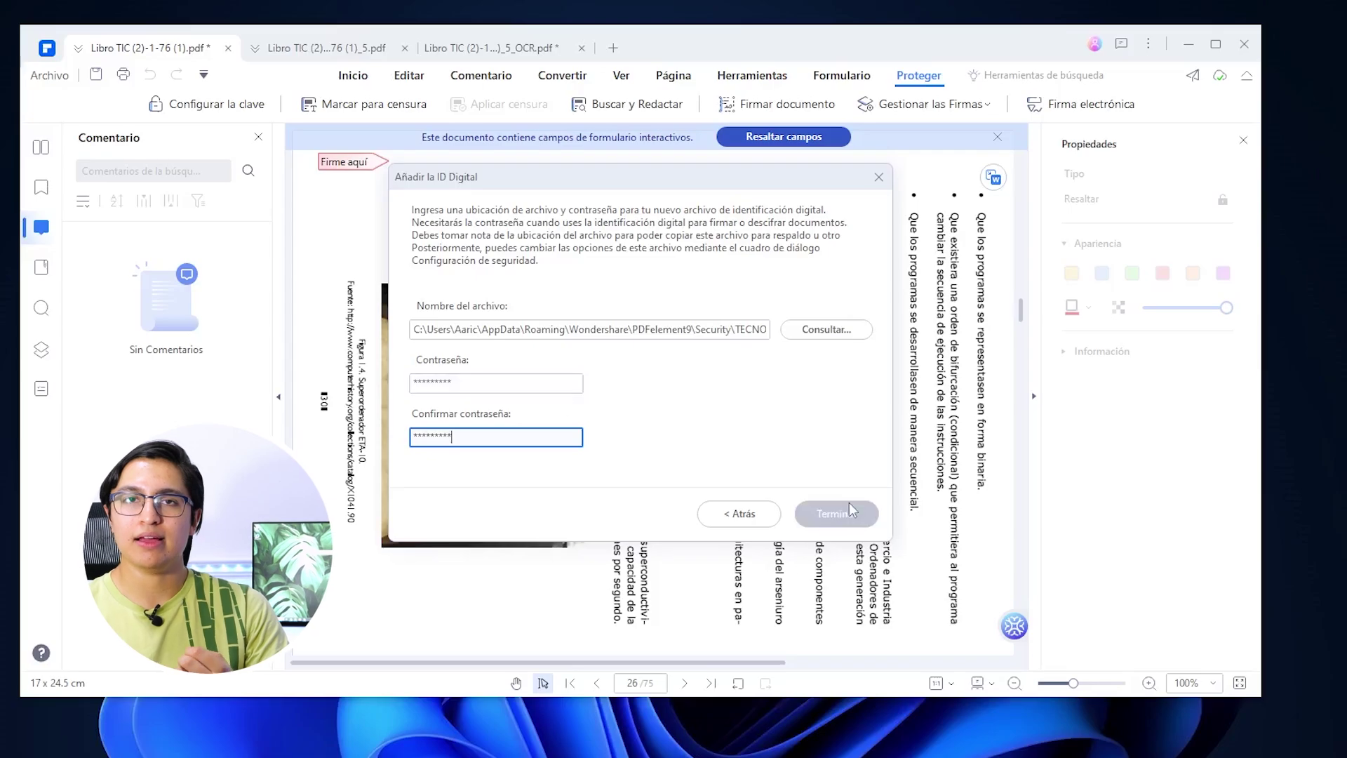
pyautogui.click(836, 514)
# Enter the ID password, sign the textbook, and save the signed copy as _Firmado.
pyautogui.click(640, 252)
pyautogui.write('*********')
pyautogui.click(720, 512)
pyautogui.click(106, 156)
pyautogui.click(678, 447)
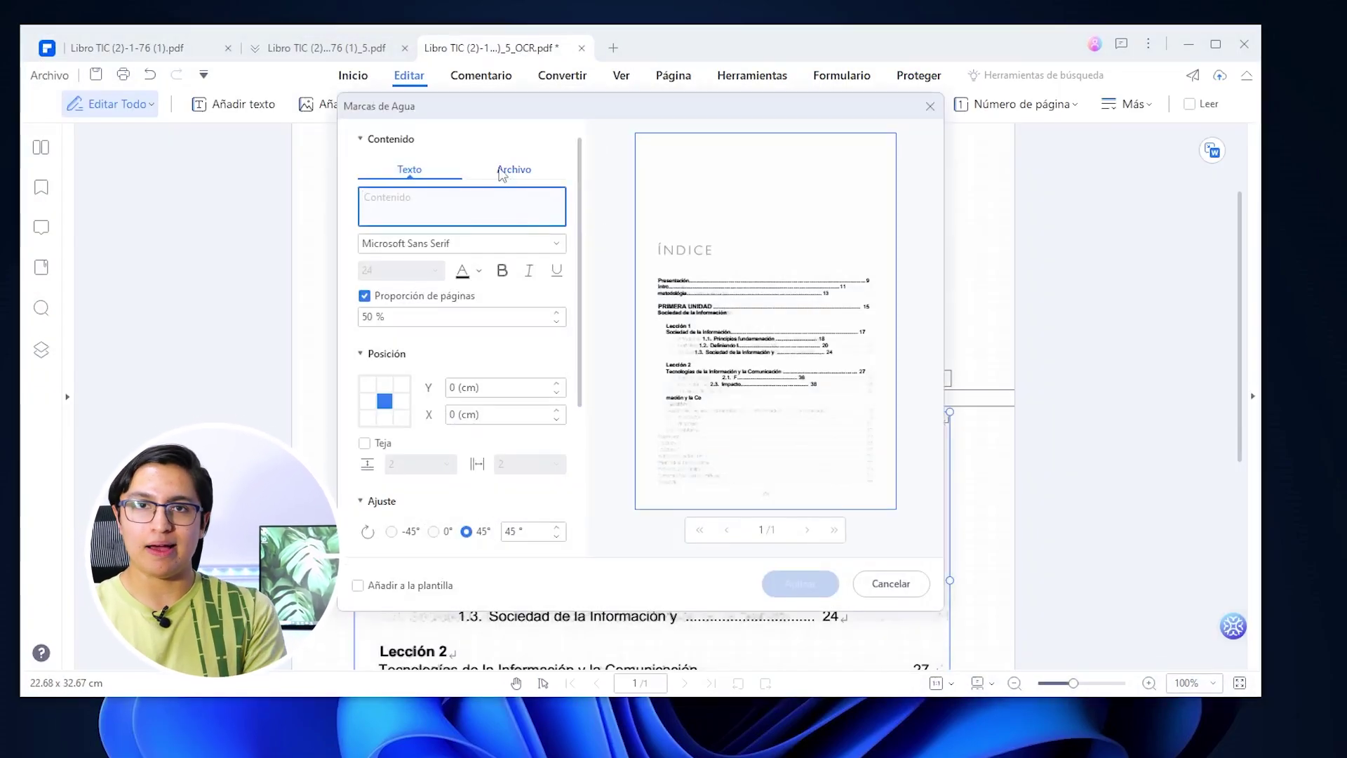
# Enter TECNOTV as the watermark text in Arial Black font.
pyautogui.write('TECNOTV')
pyautogui.click(421, 243)
pyautogui.hotkey('ctrl', 'a')
pyautogui.write('SA')
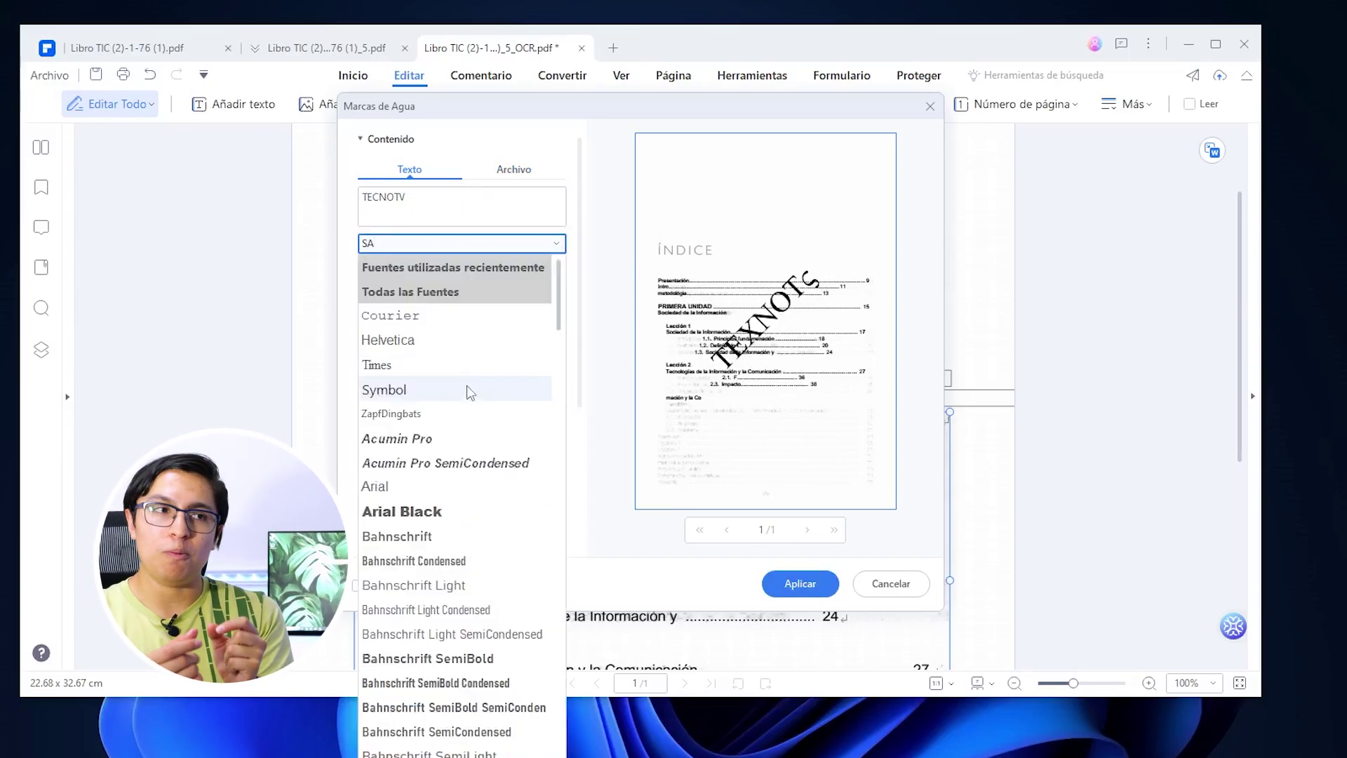
pyautogui.click(449, 511)
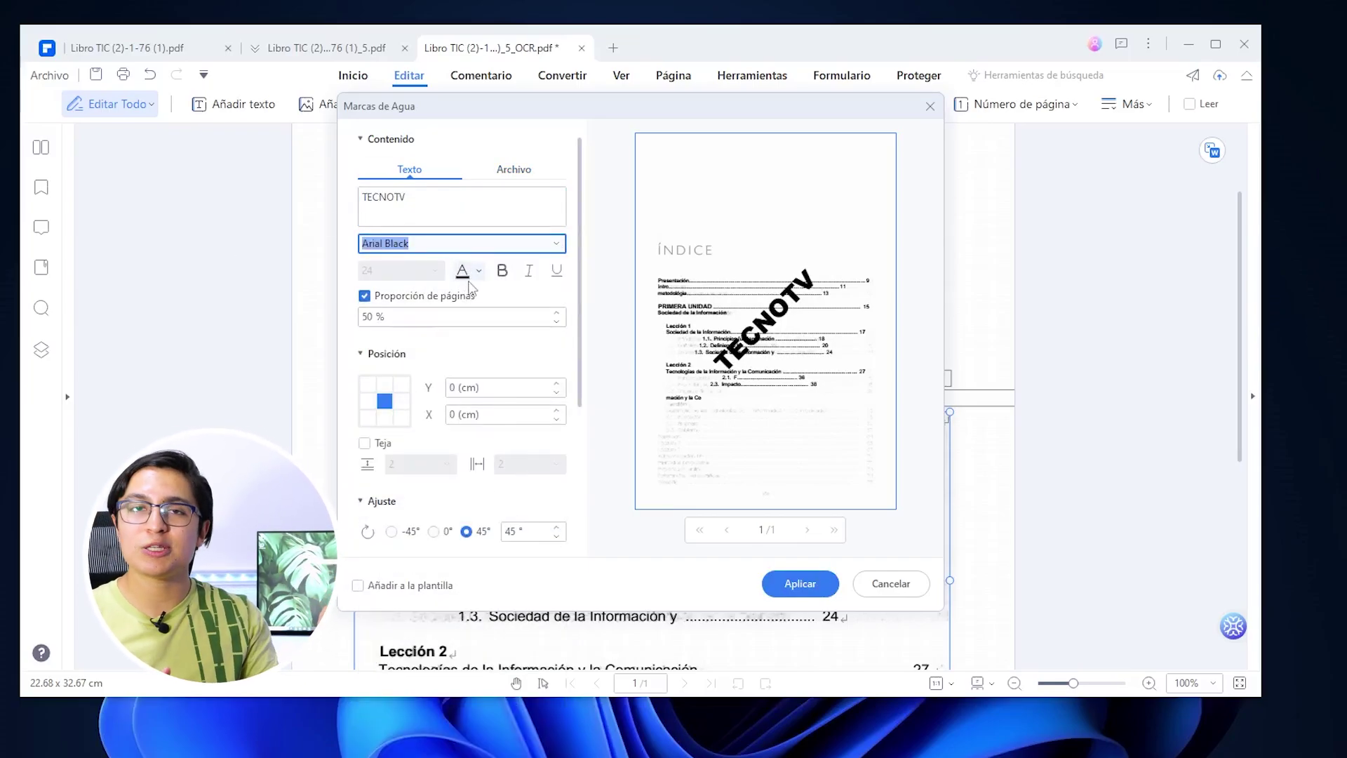
# Set watermark size 72 with Proporción de páginas unchecked and apply it to the page.
pyautogui.click(364, 296)
pyautogui.click(435, 270)
pyautogui.click(379, 421)
pyautogui.click(435, 270)
pyautogui.click(377, 439)
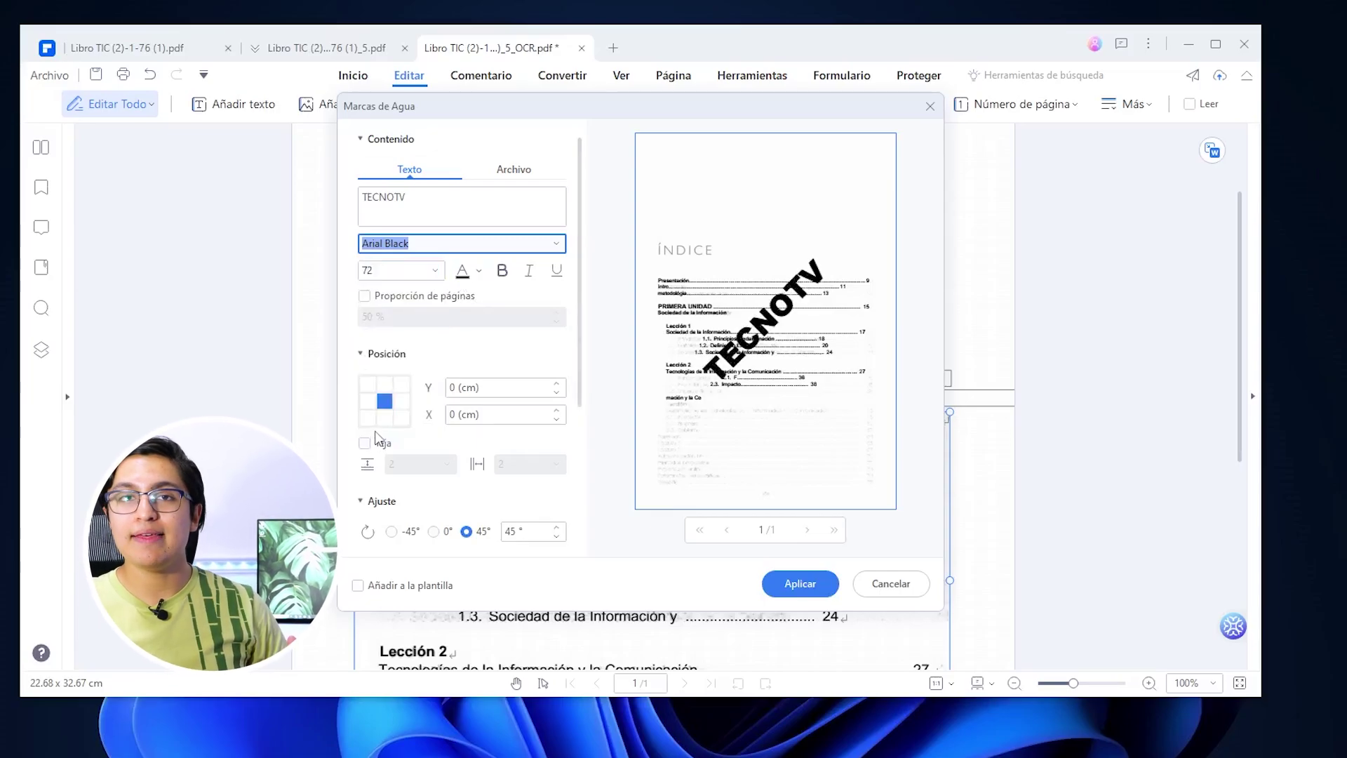
pyautogui.click(364, 296)
pyautogui.click(365, 296)
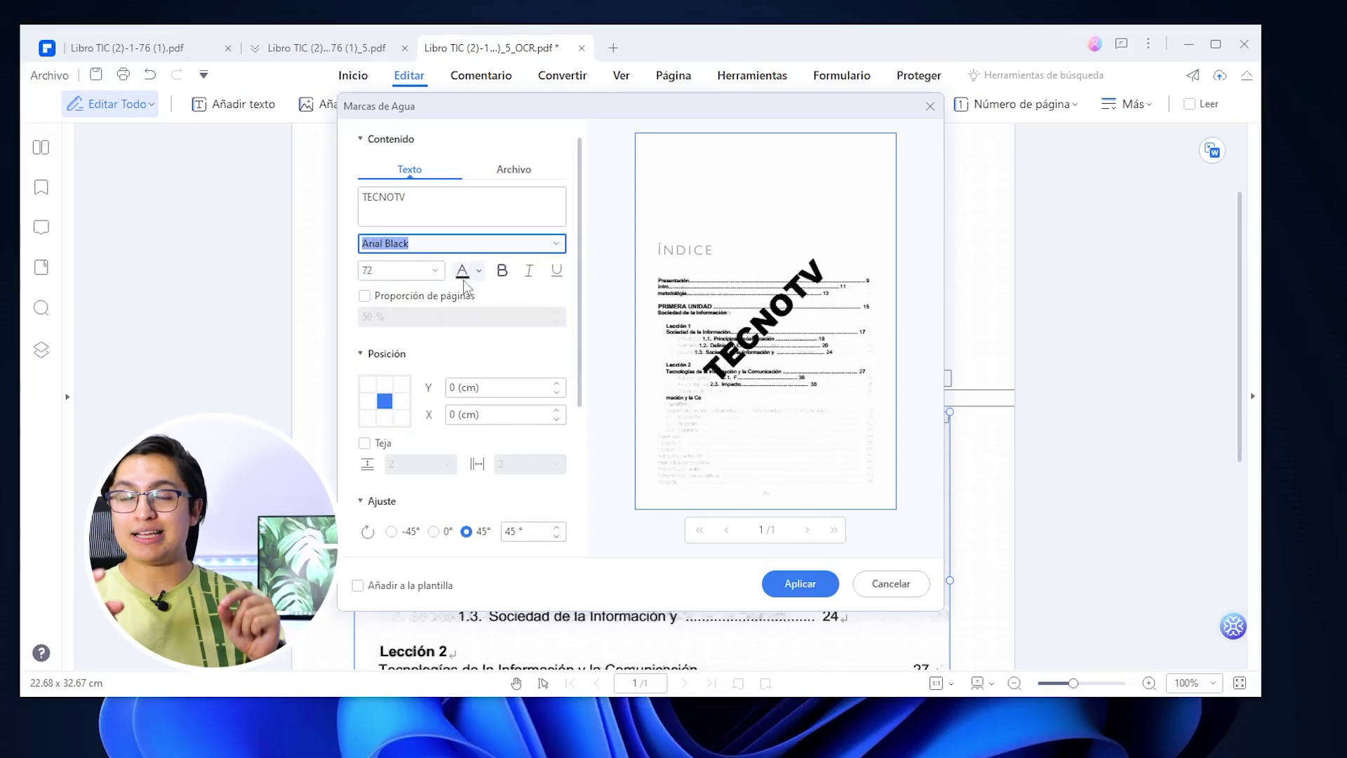
pyautogui.click(800, 584)
pyautogui.scroll(-3, 978, 376)
pyautogui.scroll(3, 1131, 364)
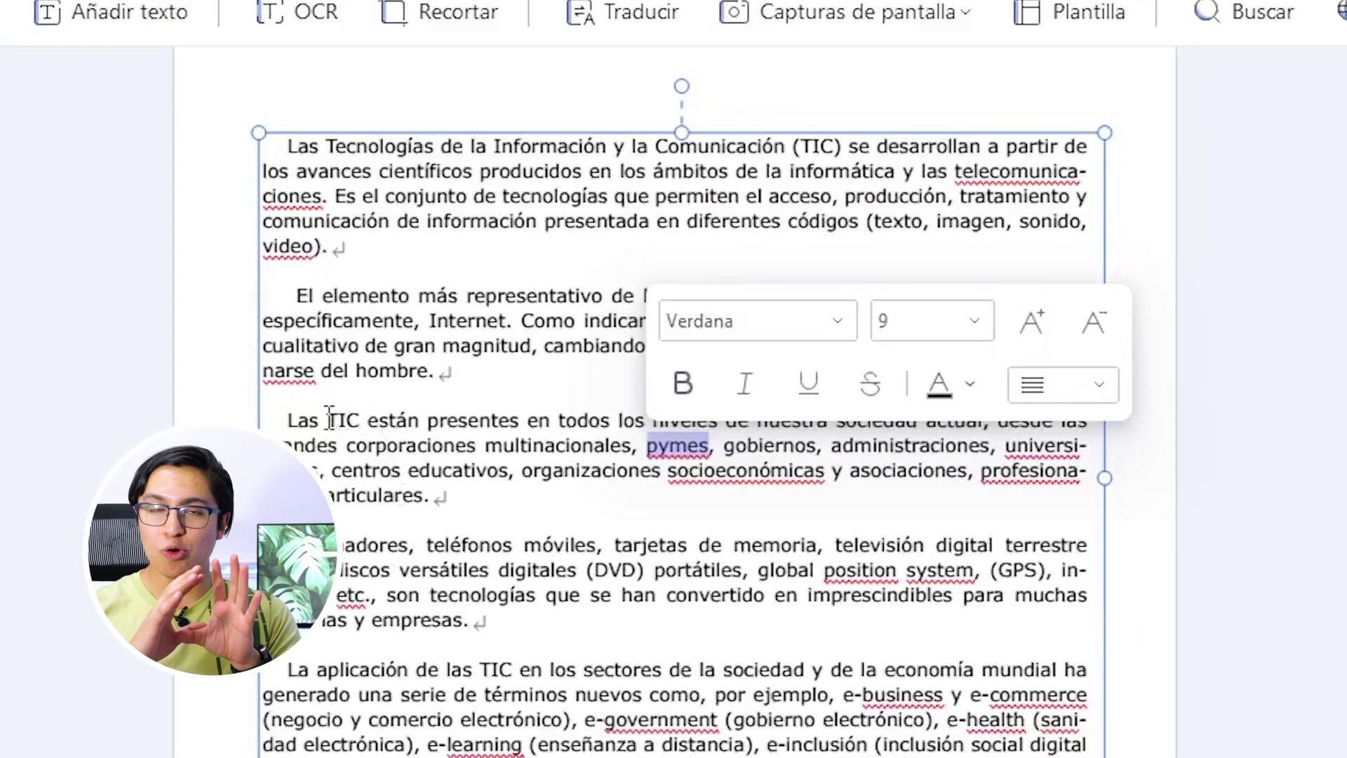
# Ask the AI Explicar tool to explain the term TIC selected in the paragraph.
pyautogui.moveTo(327, 419); pyautogui.dragTo(356, 415)
pyautogui.hotkey('ctrl', 'c')
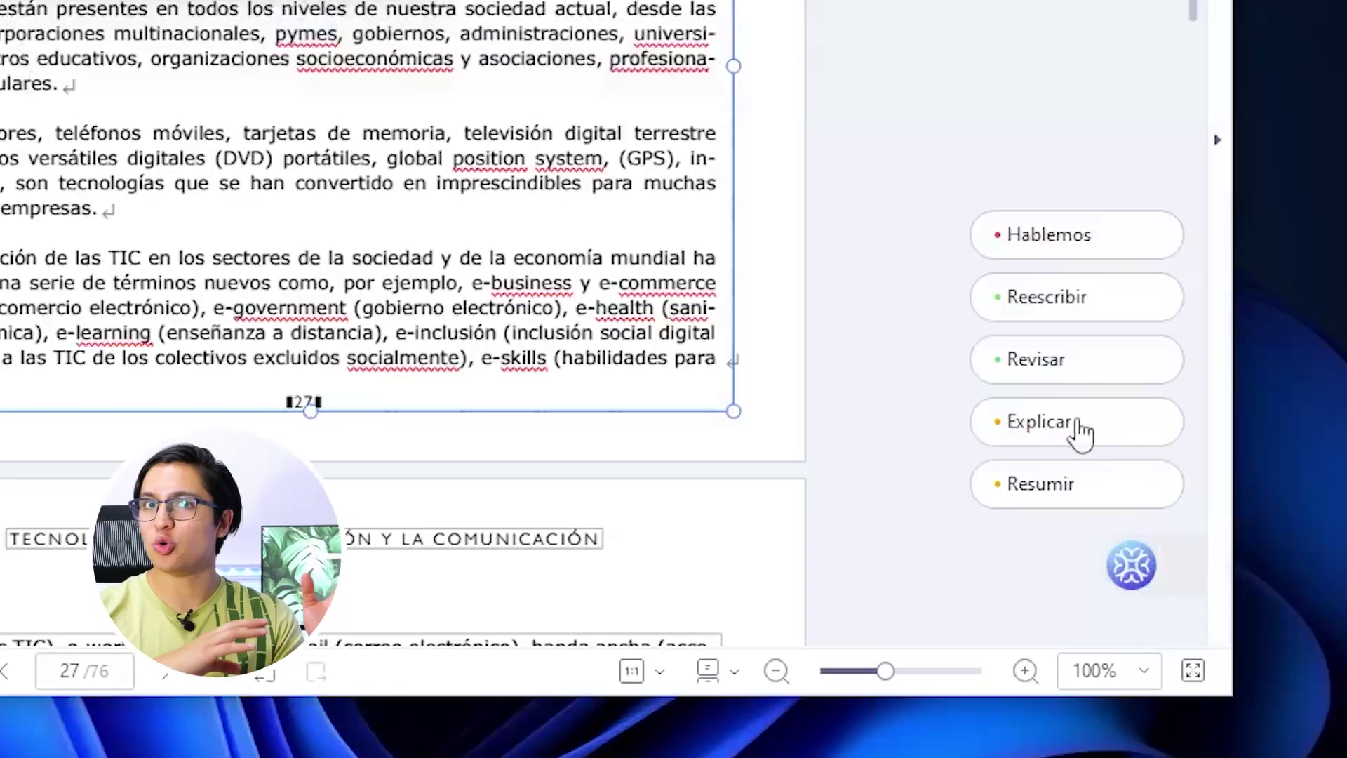
pyautogui.click(1068, 430)
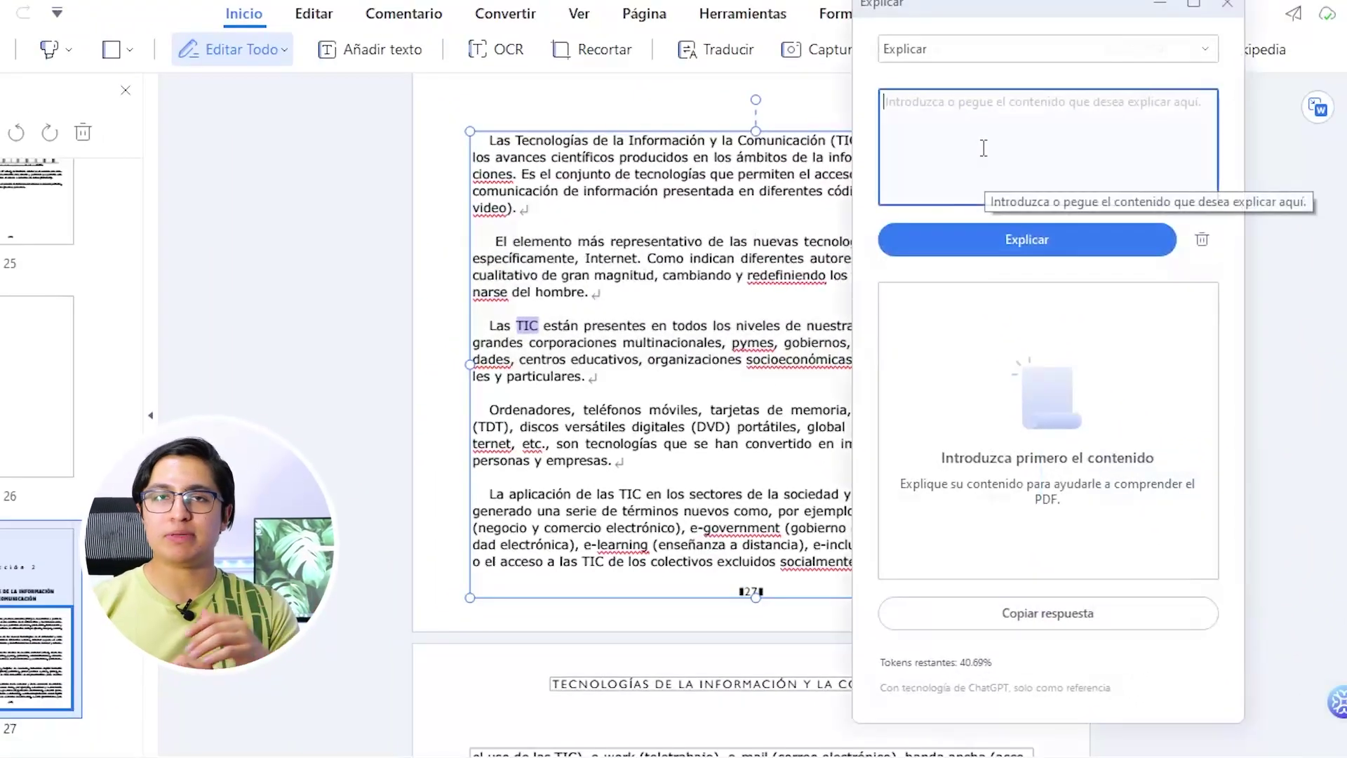
pyautogui.rightClick(524, 330)
pyautogui.click(568, 372)
pyautogui.hotkey('ctrl', 'v')
pyautogui.click(1017, 239)
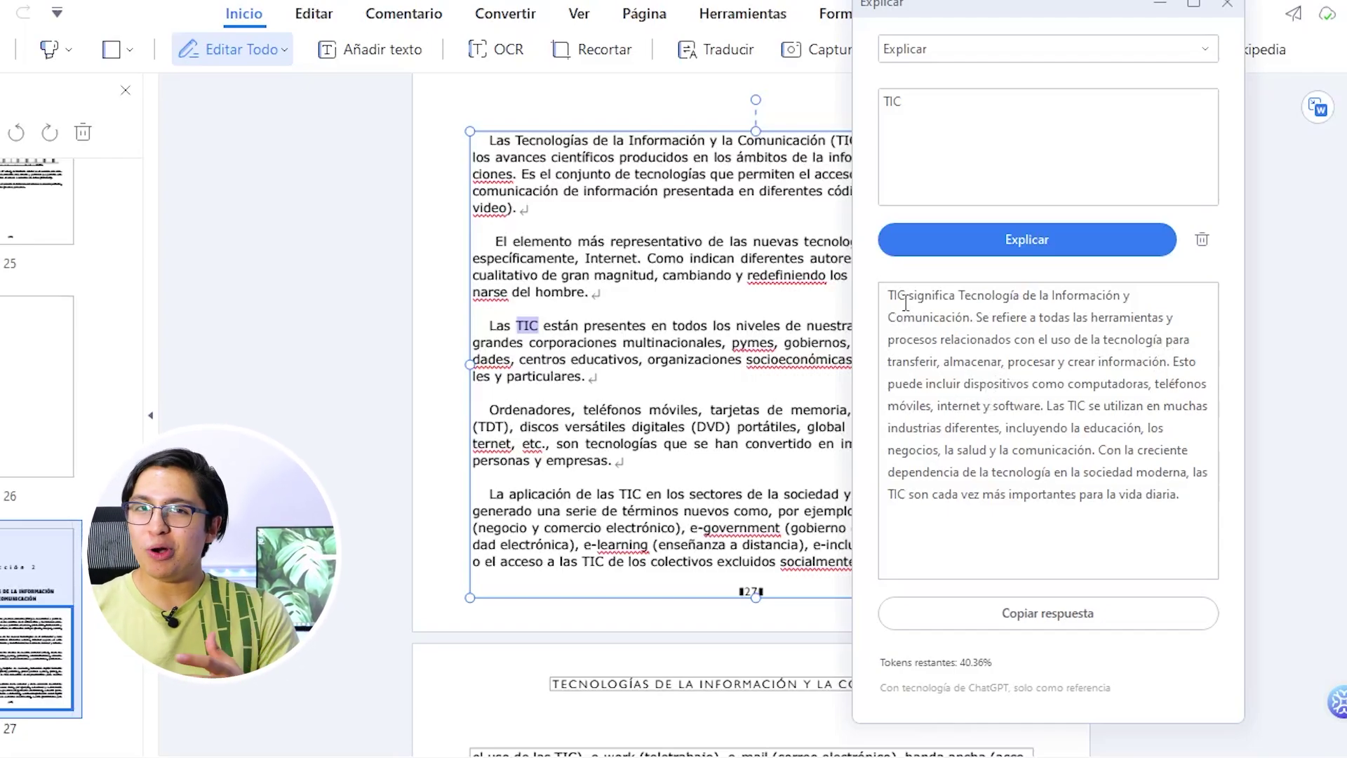
# Read the TIC explanation, close the Explicar panel, and select the page's first four paragraphs.
pyautogui.moveTo(890, 294)
pyautogui.mouseDown()
pyautogui.moveTo(1171, 428)
pyautogui.moveTo(1181, 523)
pyautogui.mouseUp()
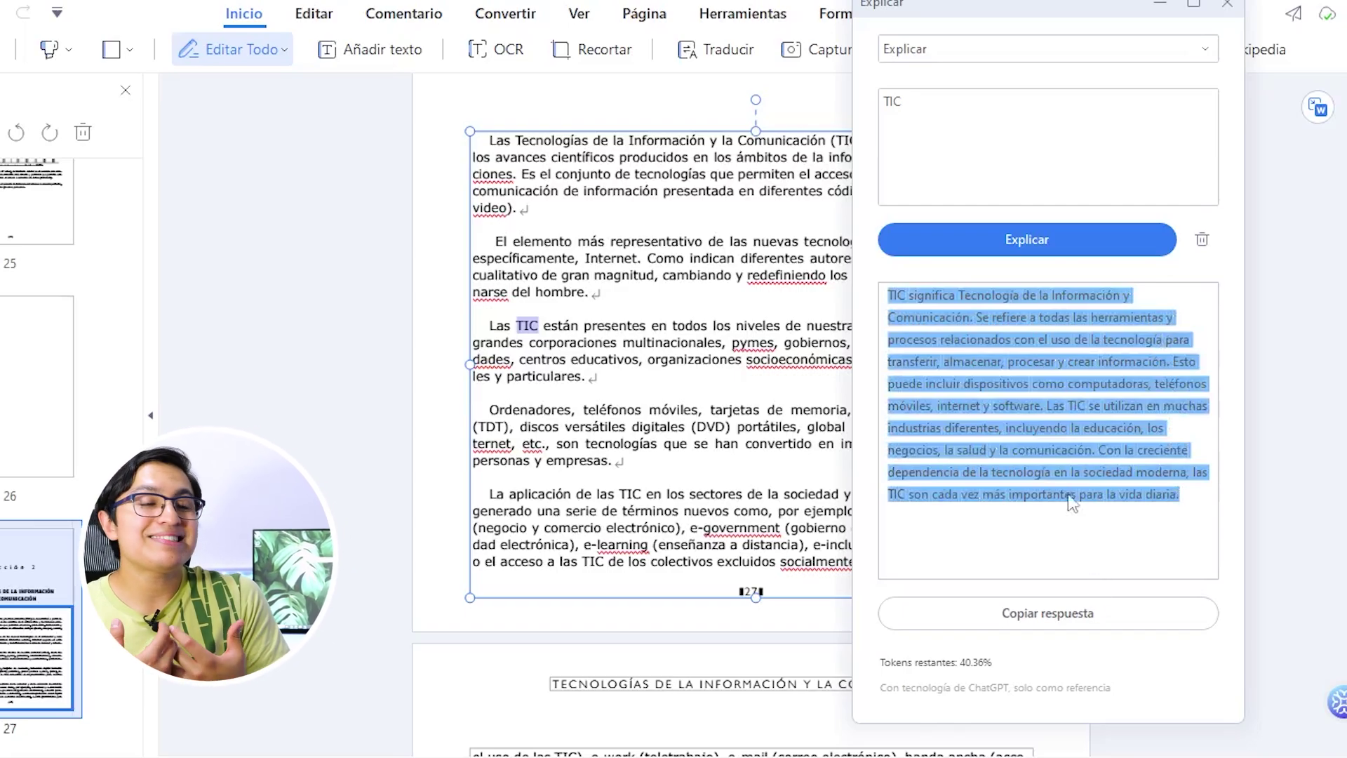
pyautogui.click(1051, 382)
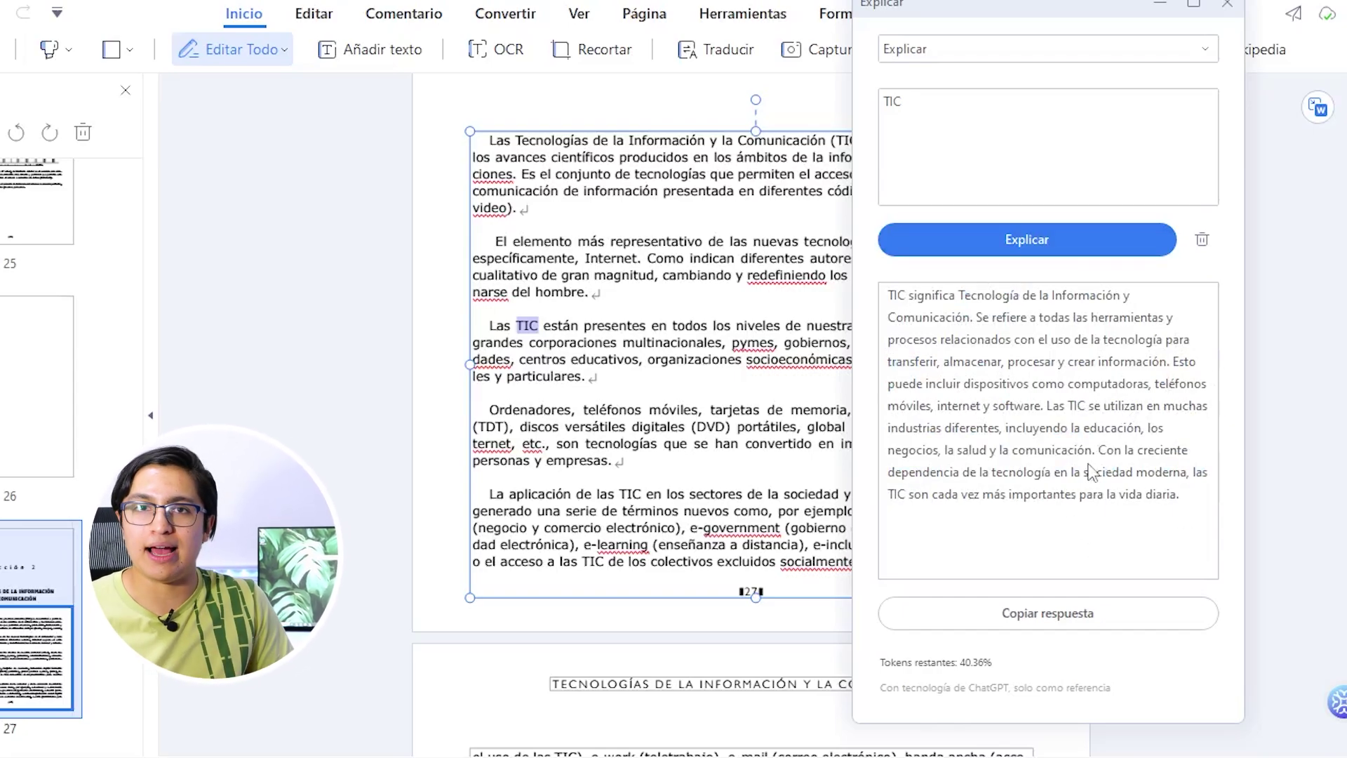
pyautogui.click(1227, 4)
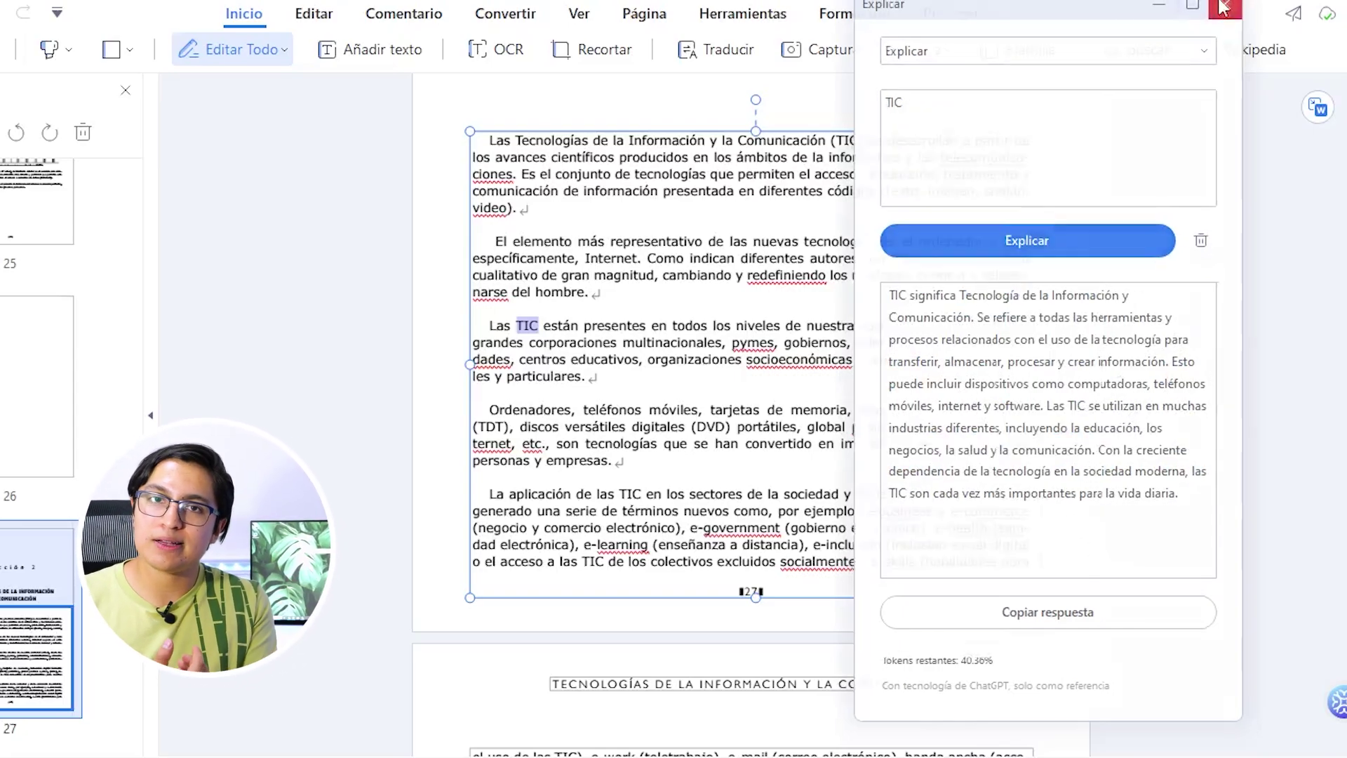
pyautogui.moveTo(491, 137); pyautogui.dragTo(617, 461)
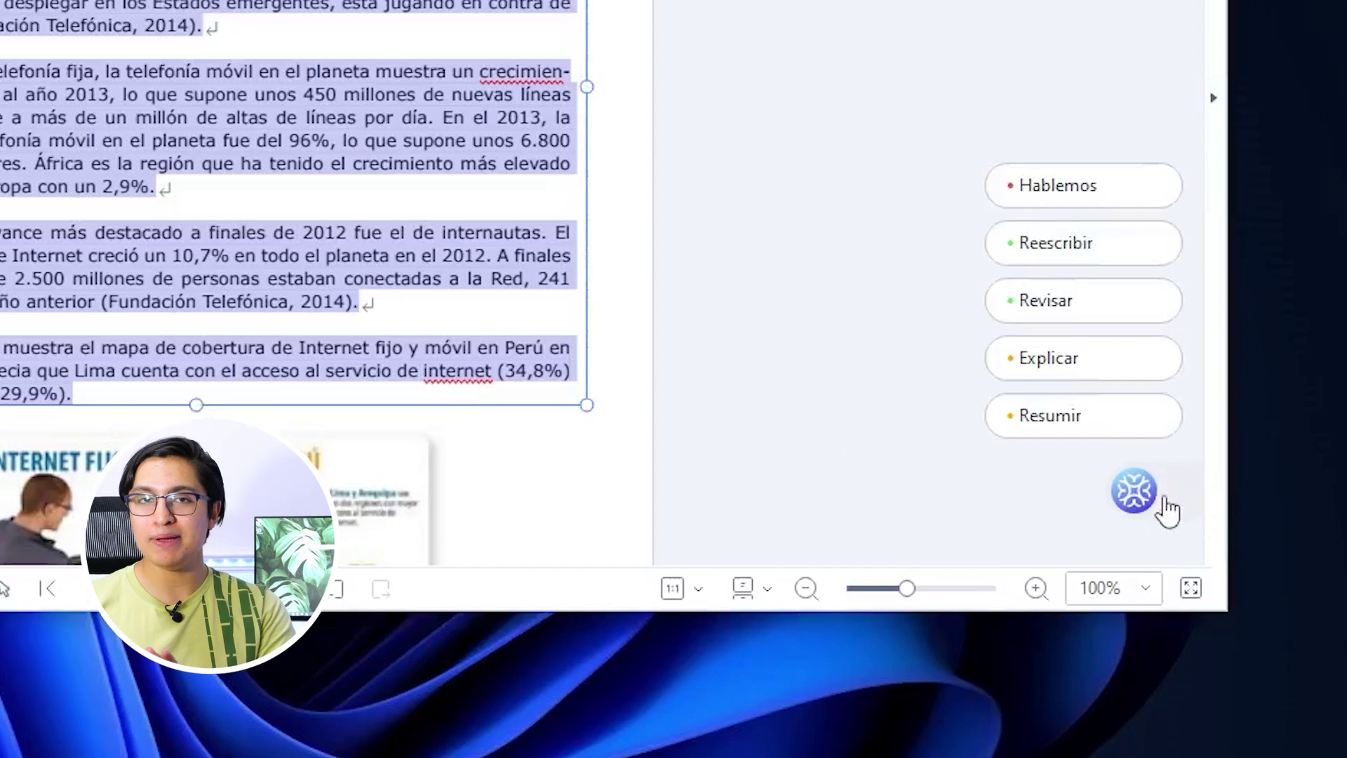
# Run Resumir on Documento actual to get the summary, key points and keywords.
pyautogui.click(1056, 420)
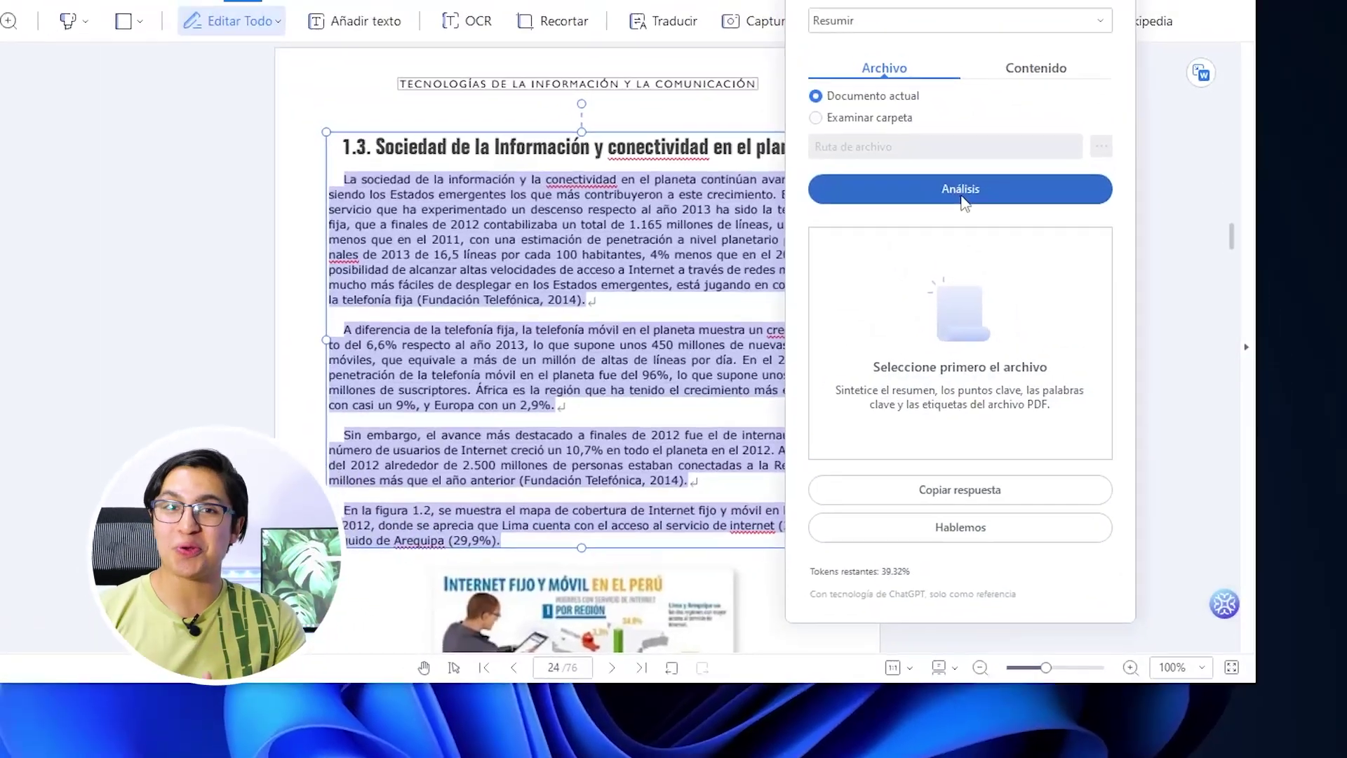
pyautogui.click(963, 200)
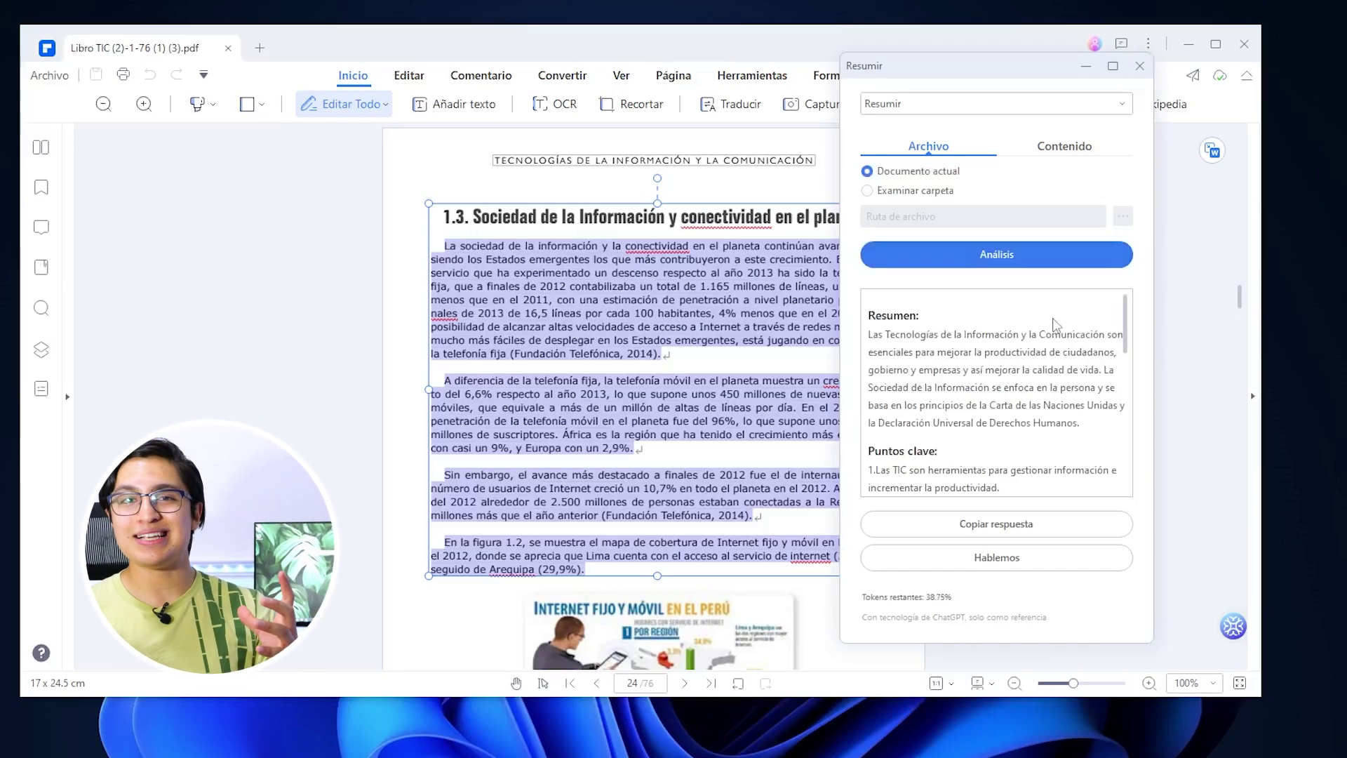
pyautogui.scroll(-5, 1049, 347)
pyautogui.scroll(5, 1049, 347)
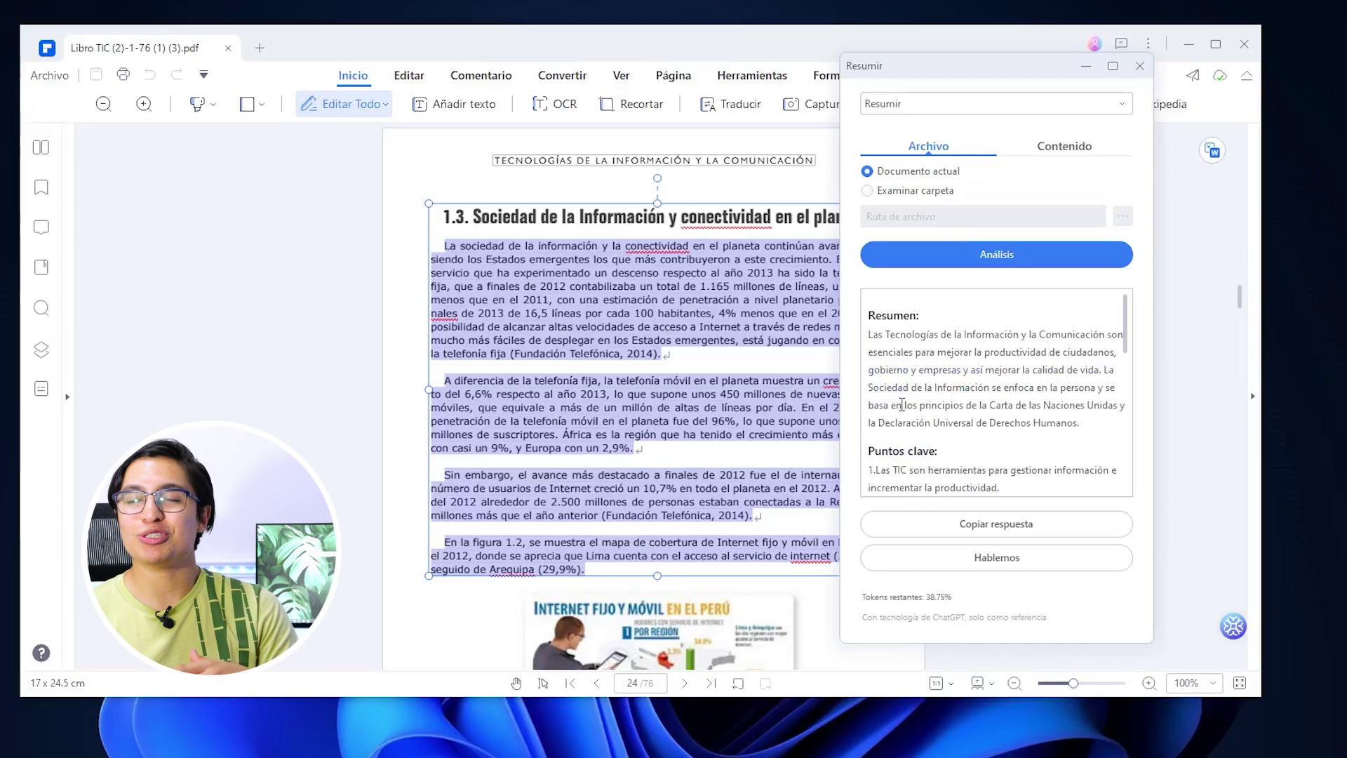
pyautogui.scroll(-3, 953, 440)
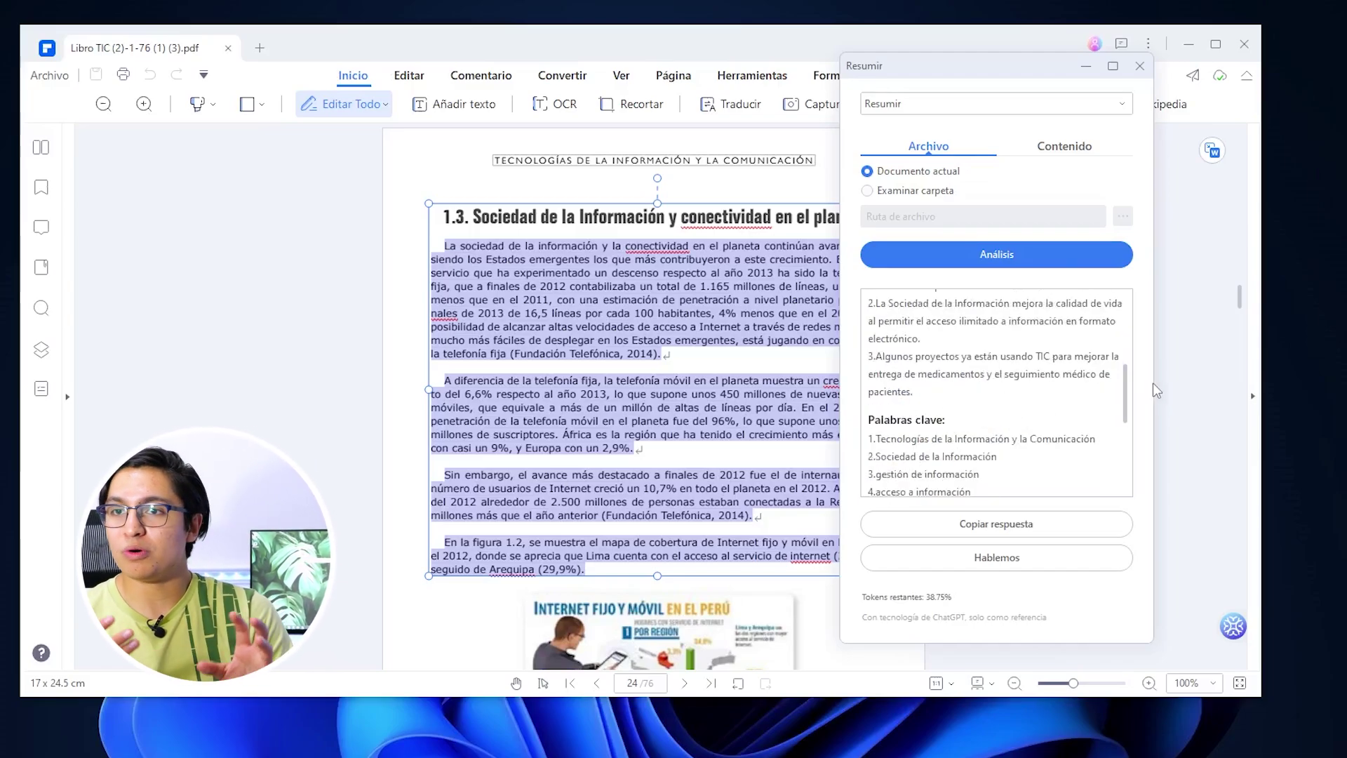
# Widen the summary panel and shift it right, moving the document window left.
pyautogui.moveTo(1152, 384); pyautogui.dragTo(1344, 382)
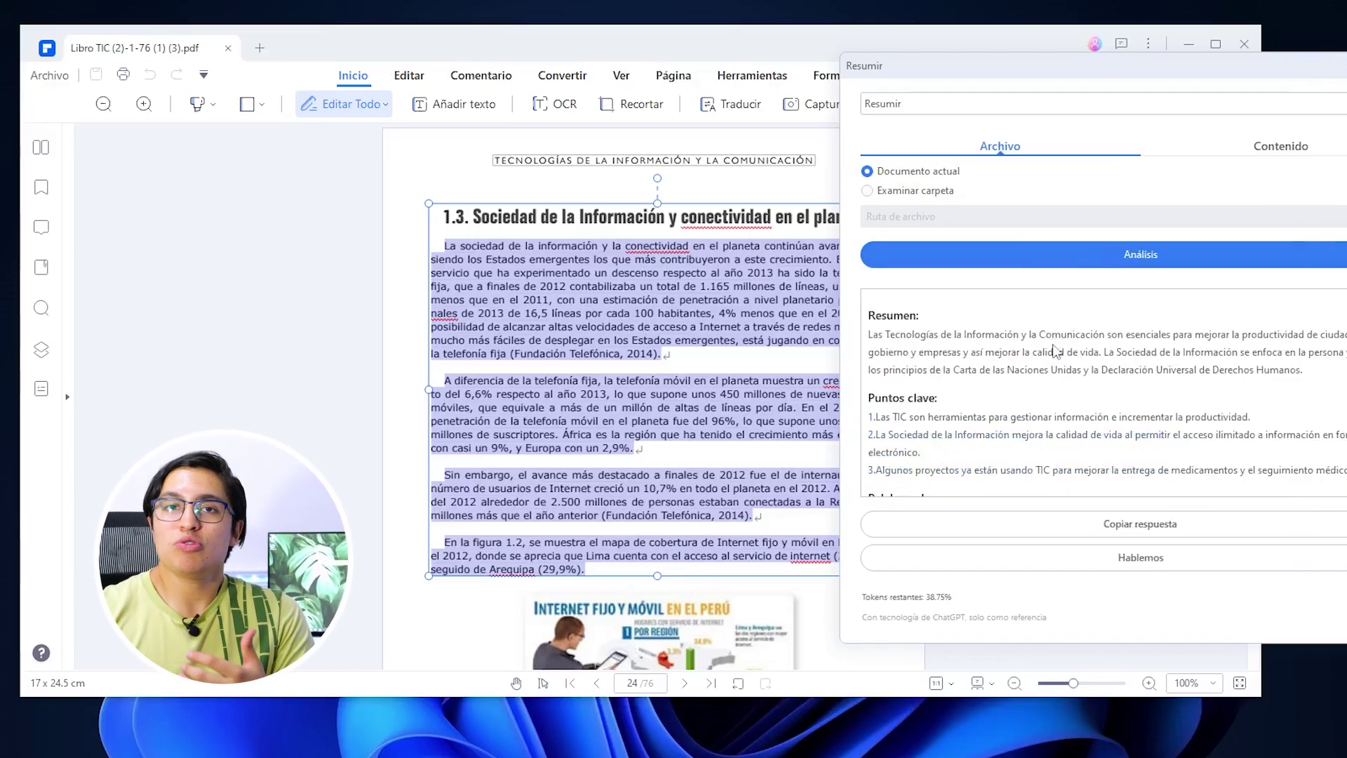
pyautogui.moveTo(1177, 61); pyautogui.dragTo(1190, 65)
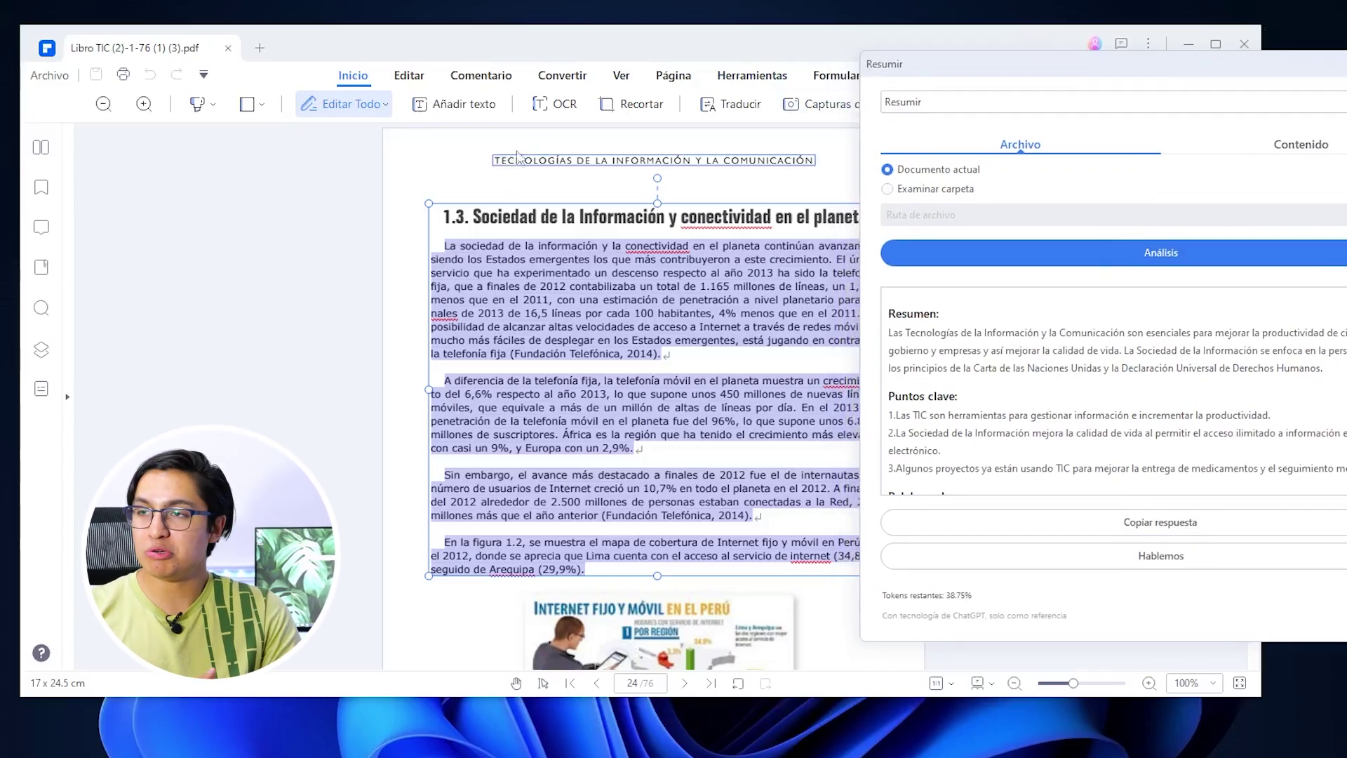
pyautogui.moveTo(670, 42)
pyautogui.mouseDown()
pyautogui.moveTo(568, 36)
pyautogui.moveTo(559, 50)
pyautogui.mouseUp()
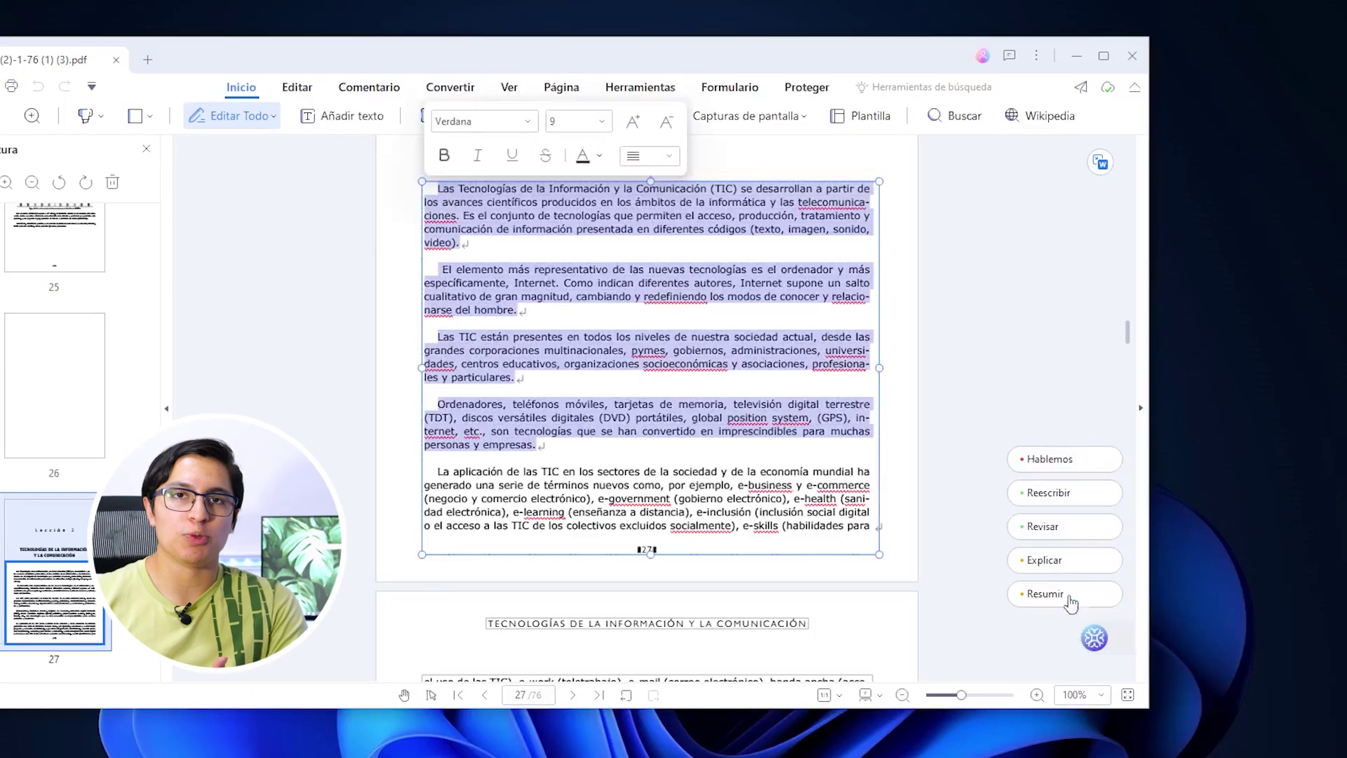
# Copy the four selected TIC paragraphs into the Revisar box and run the AI review.
pyautogui.click(1044, 527)
pyautogui.rightClick(436, 213)
pyautogui.click(481, 256)
pyautogui.click(828, 205)
pyautogui.hotkey('ctrl', 'v')
pyautogui.click(881, 274)
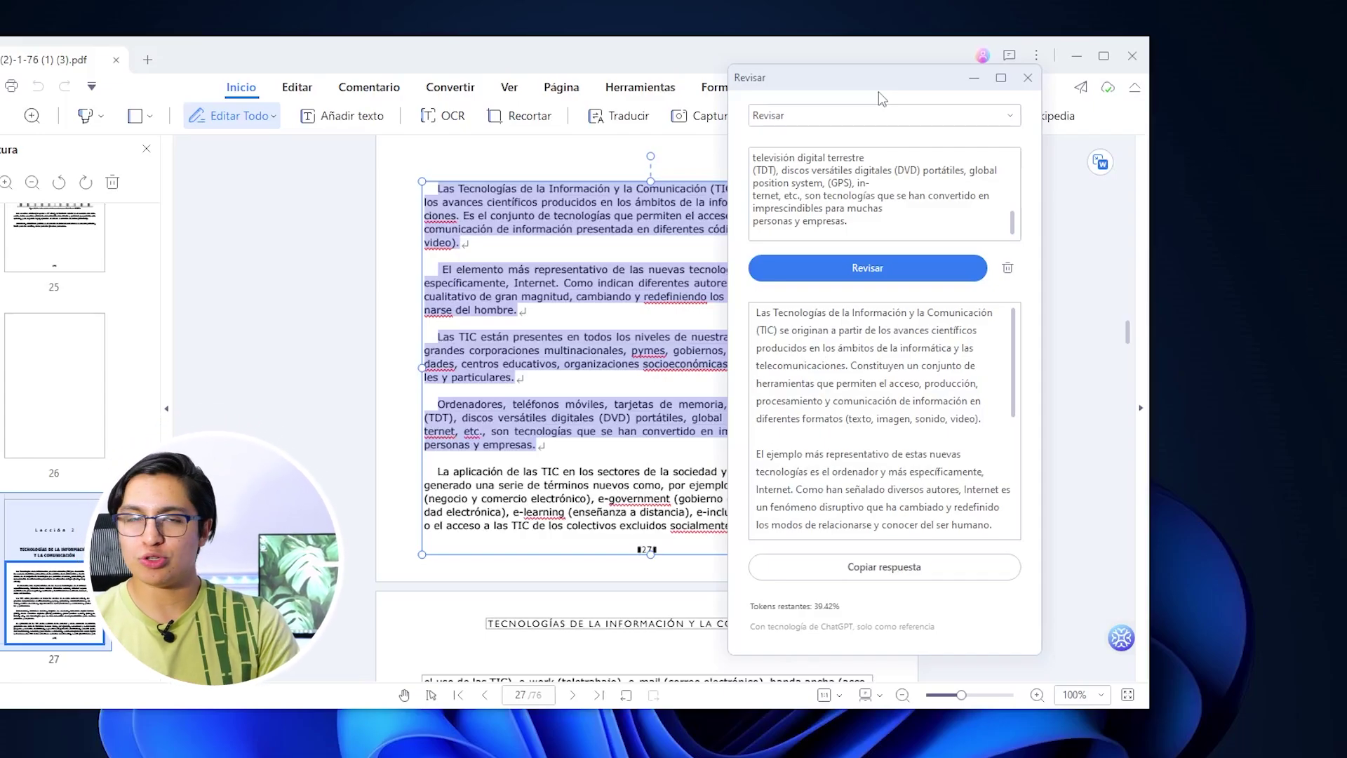
# Copy the revised text, then move the review panel right and scroll through the result.
pyautogui.click(884, 567)
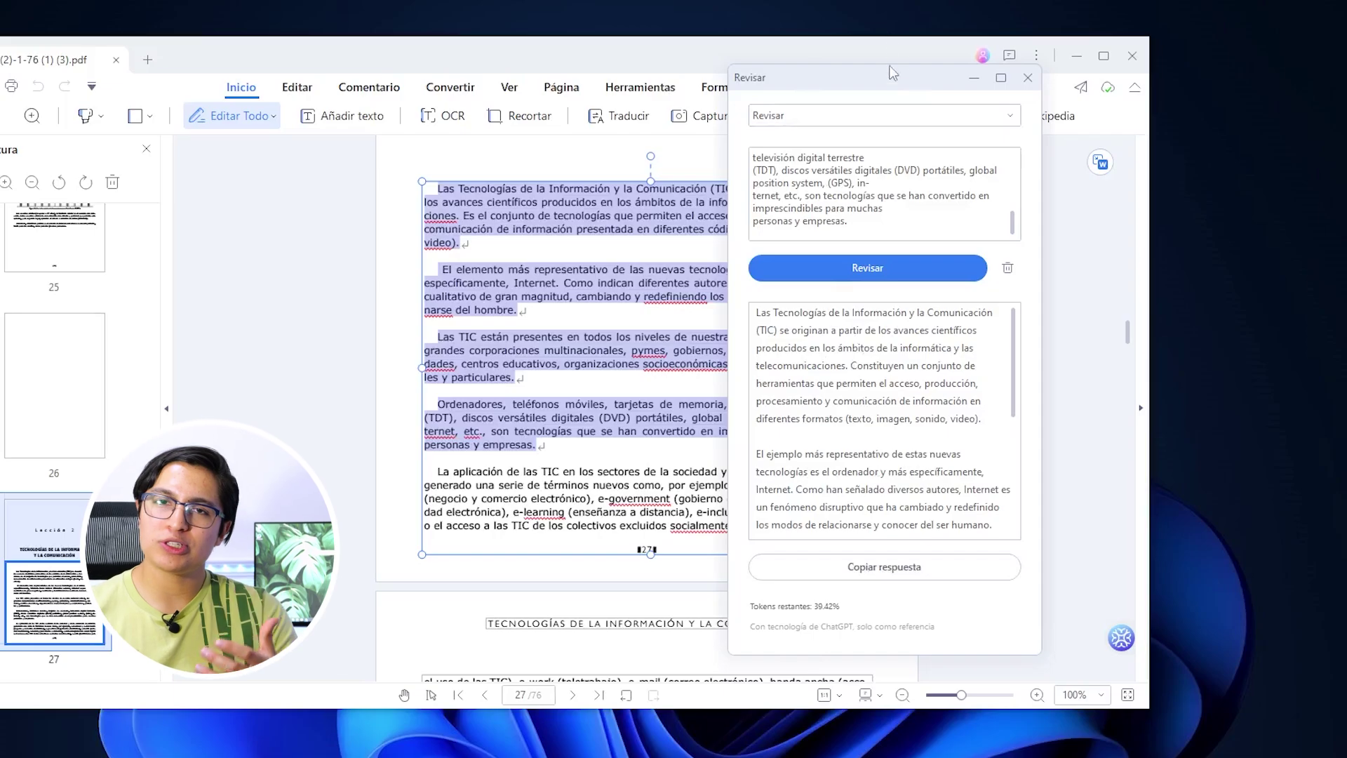
pyautogui.moveTo(894, 82); pyautogui.dragTo(1100, 73)
pyautogui.scroll(-3, 1088, 443)
pyautogui.scroll(-2, 1088, 444)
pyautogui.moveTo(1247, 400); pyautogui.dragTo(1346, 389)
pyautogui.scroll(1, 1319, 443)
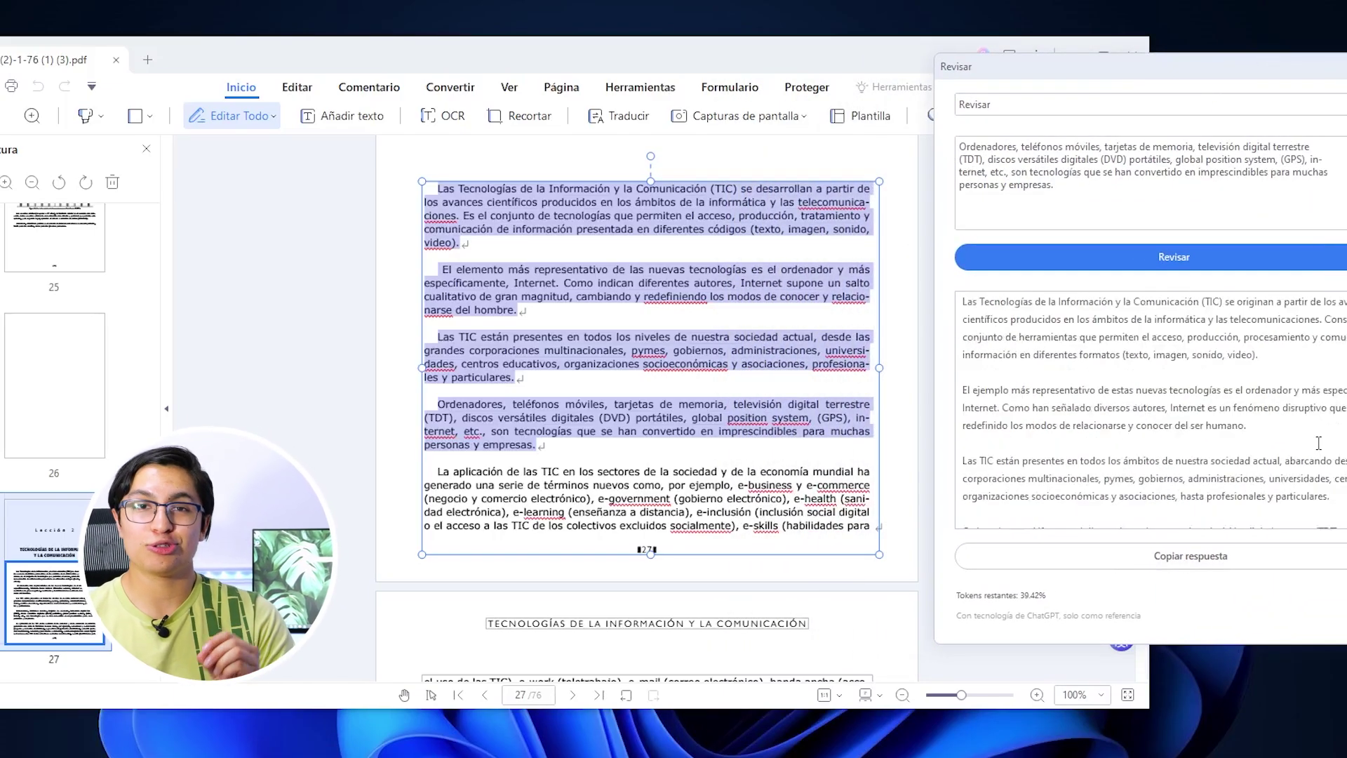
pyautogui.scroll(-1, 1318, 443)
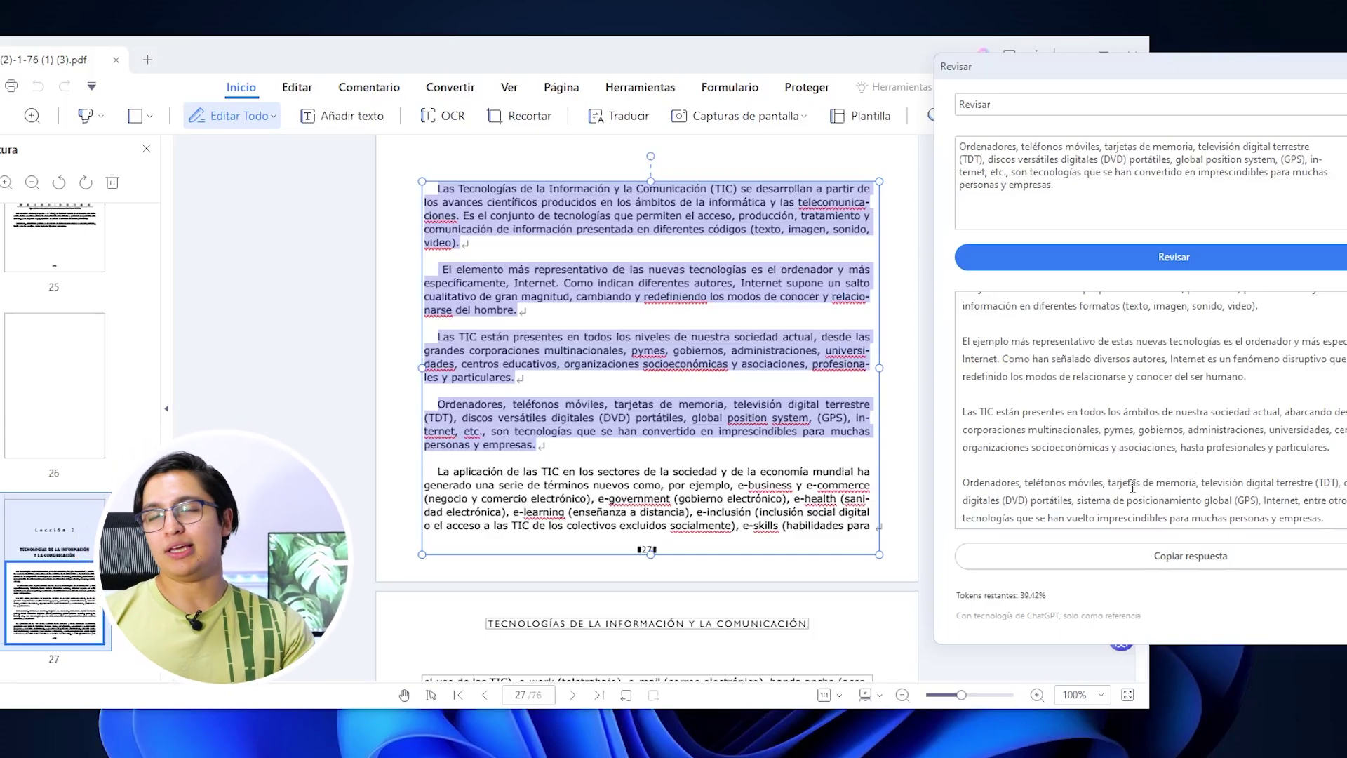
pyautogui.scroll(1, 1085, 407)
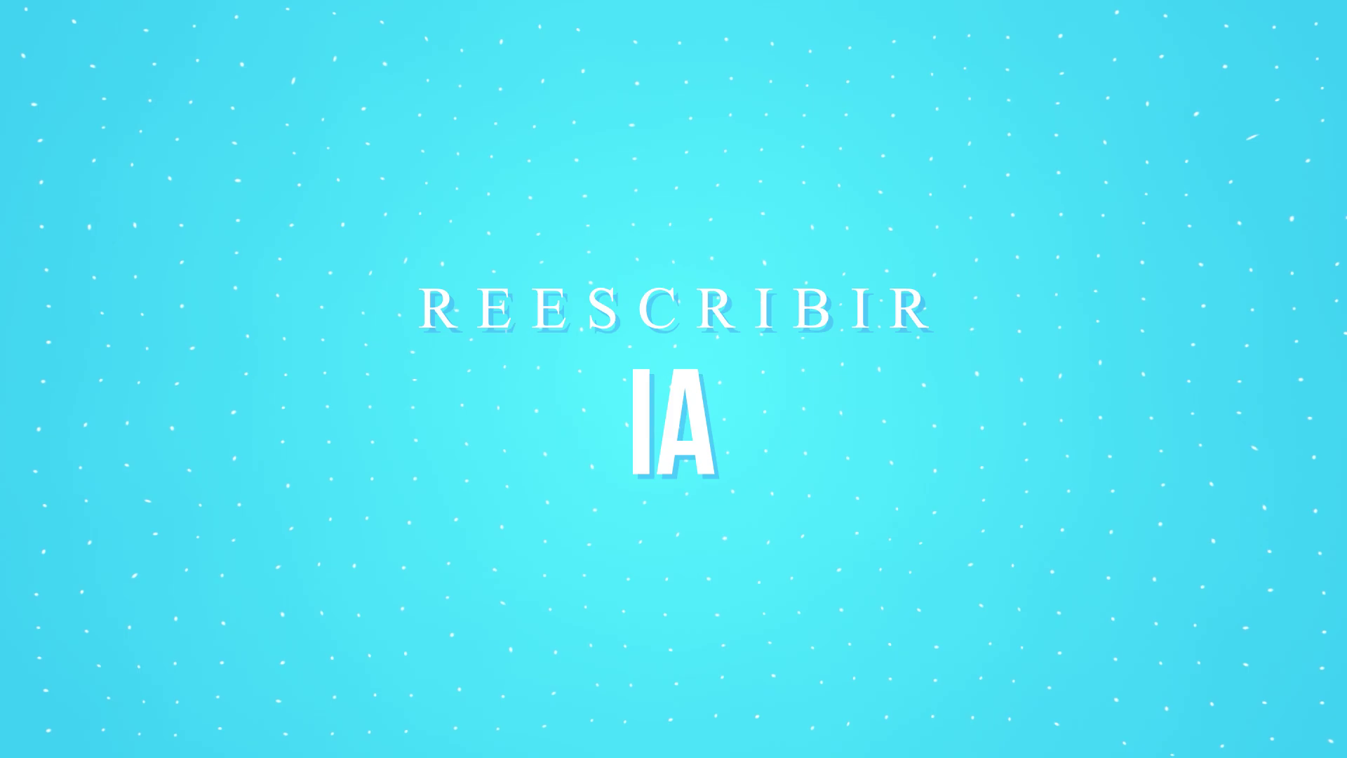
pyautogui.moveTo(1095, 638)
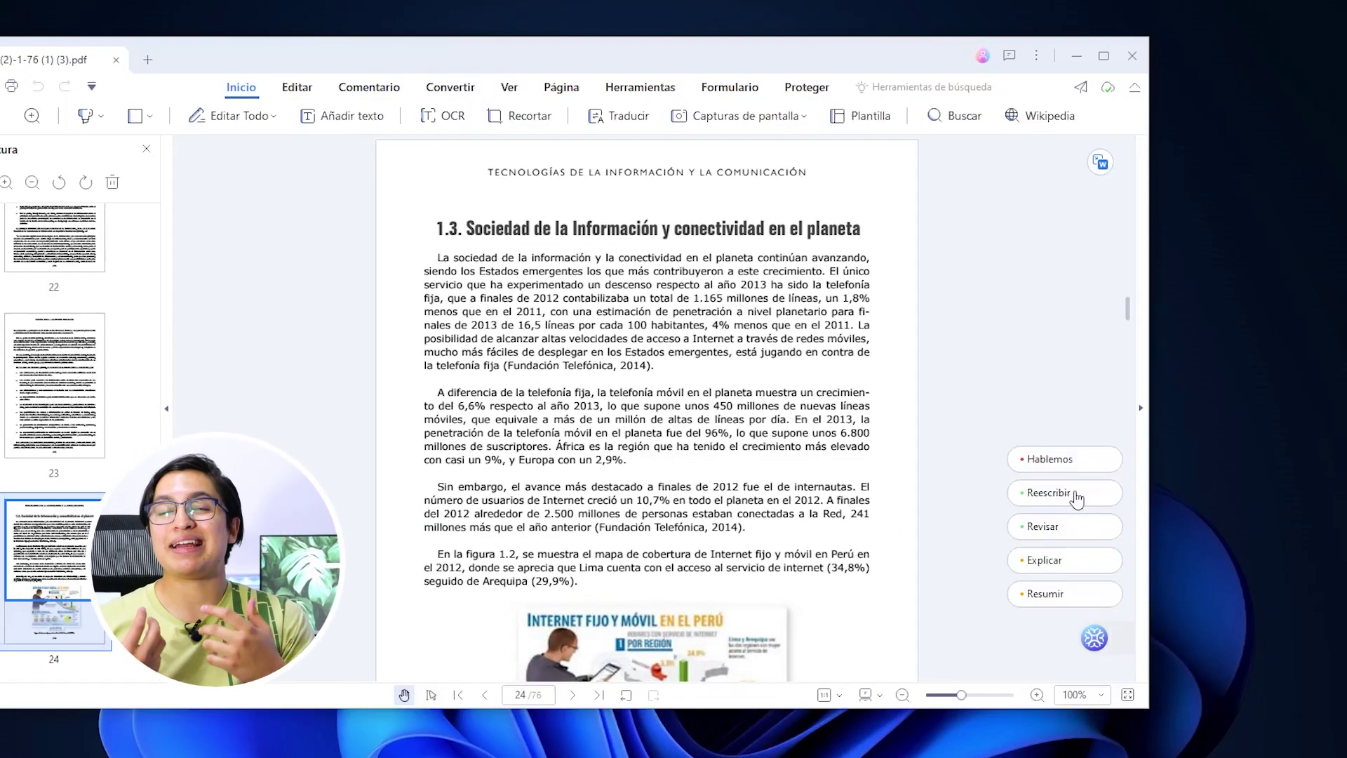
# Bring up the AI Reescribir tool, leaving the rewrite mode at its default.
pyautogui.click(1078, 499)
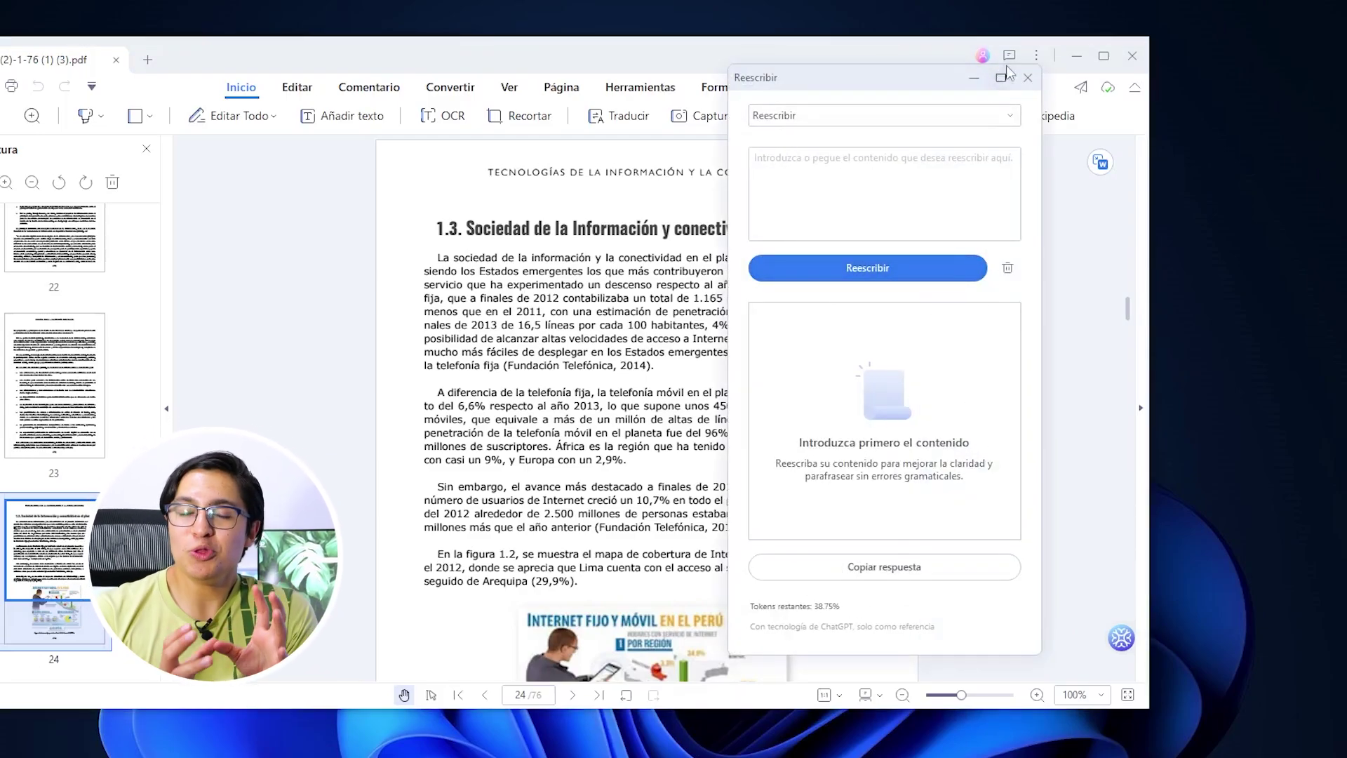
pyautogui.click(882, 117)
pyautogui.click(882, 157)
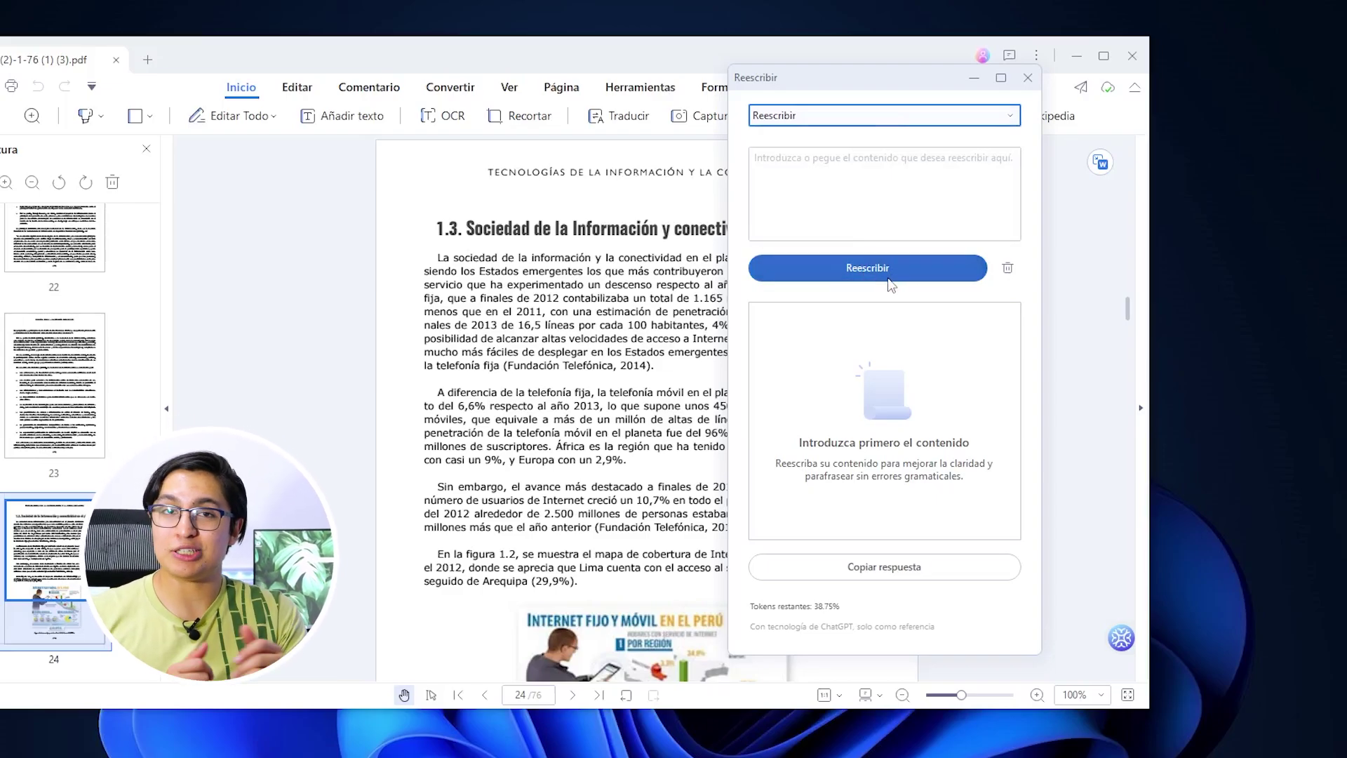
pyautogui.click(440, 262)
# Paste the section 1.3 text into Reescribir, run it and select the rewritten result.
pyautogui.click(232, 116)
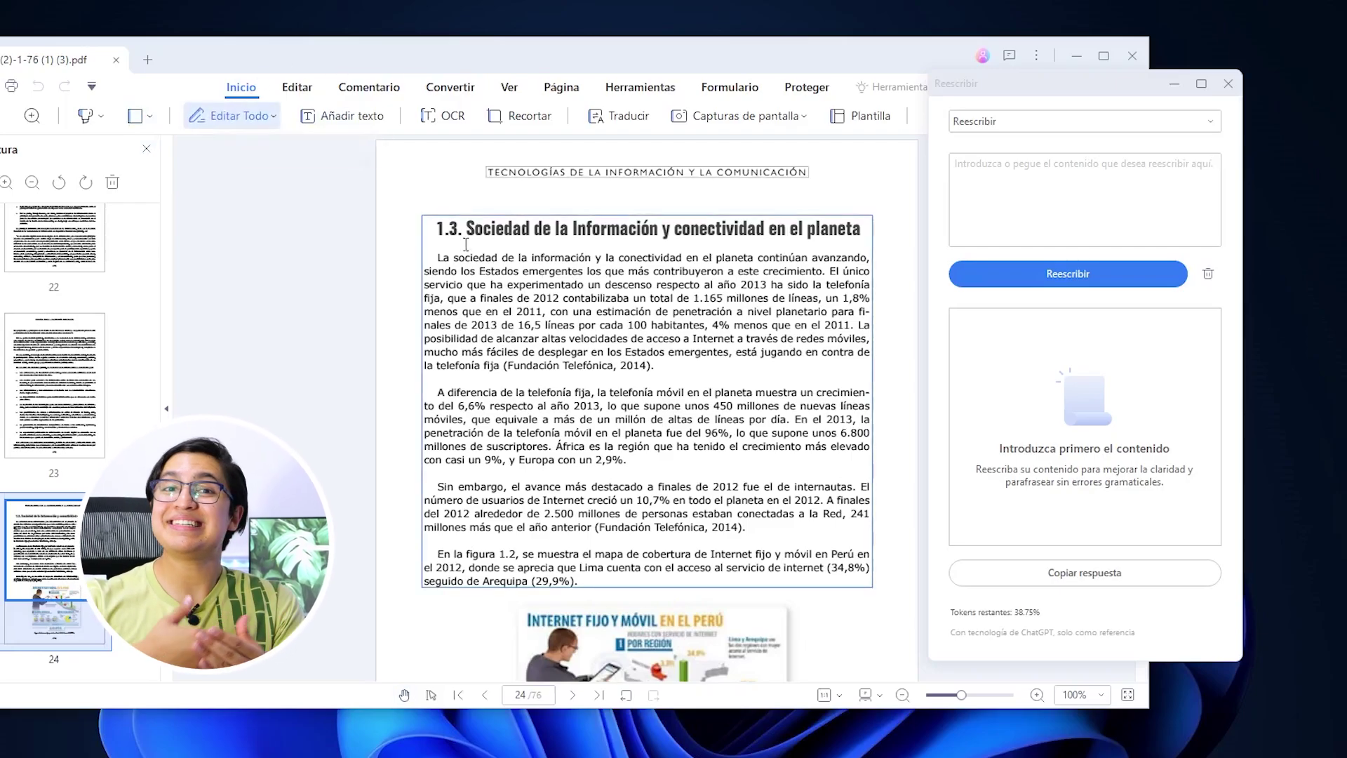
pyautogui.hotkey('ctrl', 'a')
pyautogui.hotkey('ctrl', 'c')
pyautogui.click(1028, 185)
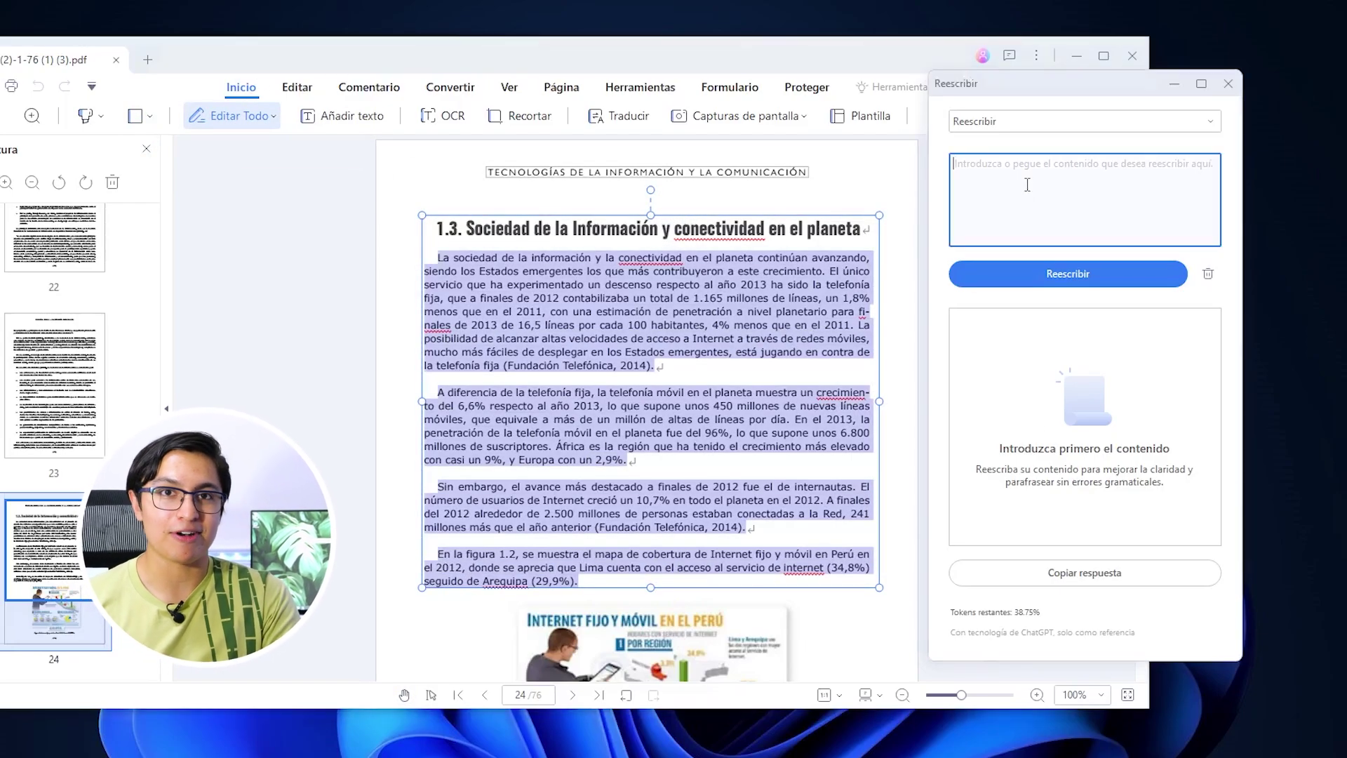
pyautogui.hotkey('ctrl', 'v')
pyautogui.click(1059, 275)
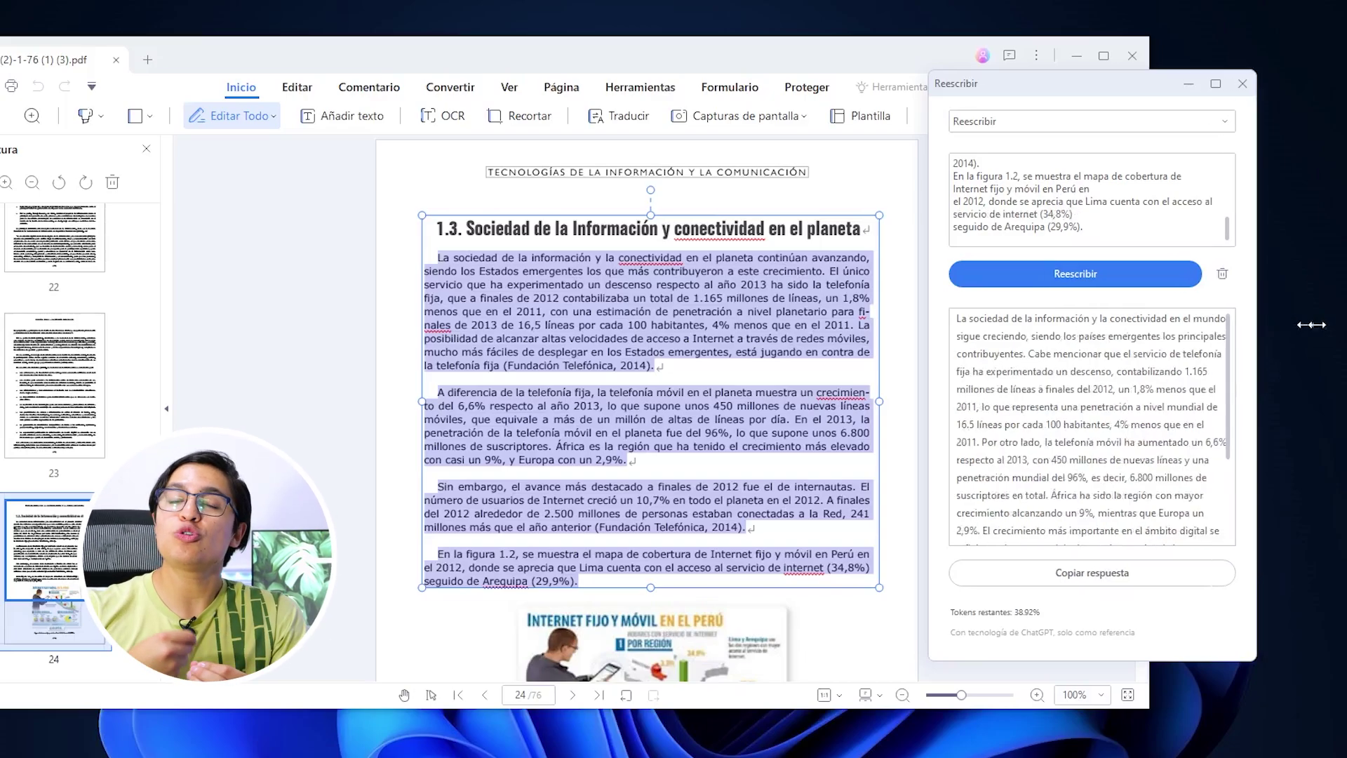
pyautogui.moveTo(1235, 325); pyautogui.dragTo(1346, 337)
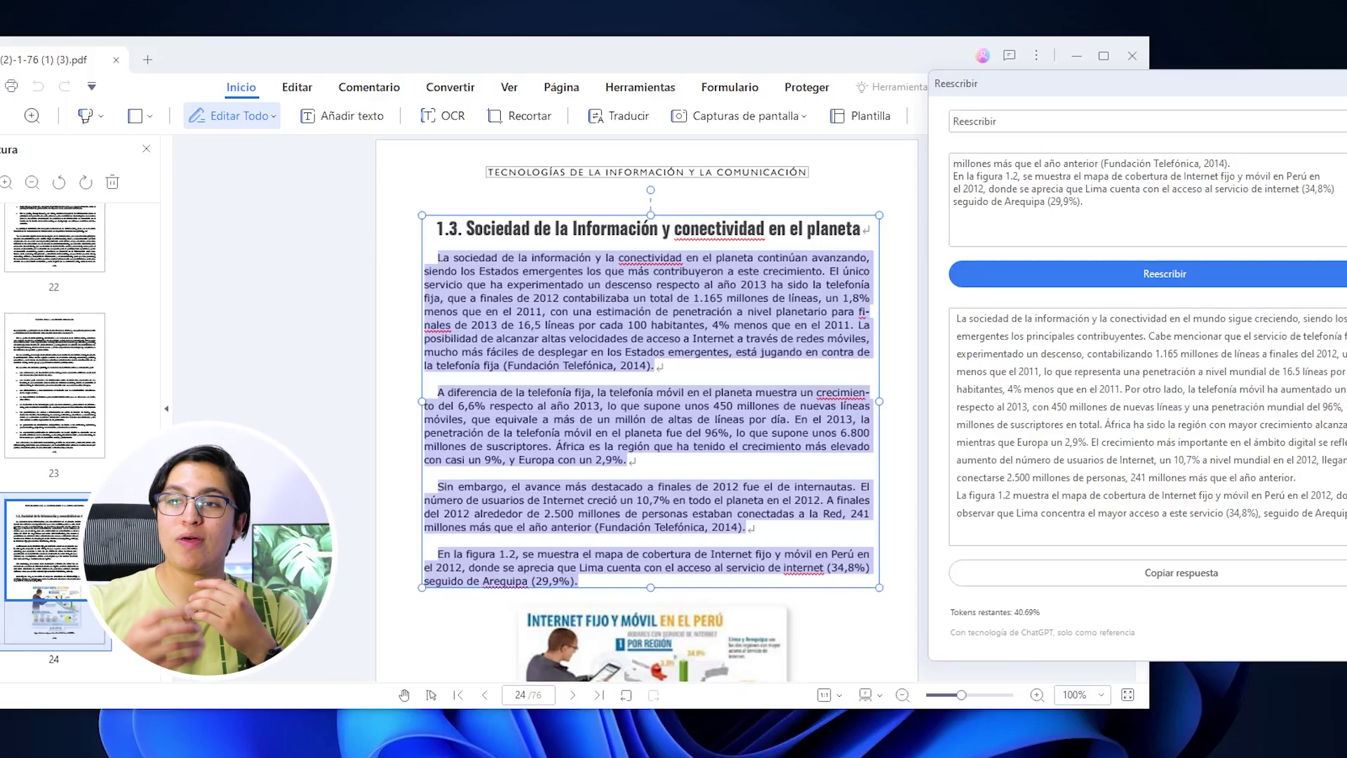
pyautogui.moveTo(962, 315)
pyautogui.mouseDown()
pyautogui.moveTo(1334, 372)
pyautogui.moveTo(1342, 516)
pyautogui.mouseUp()
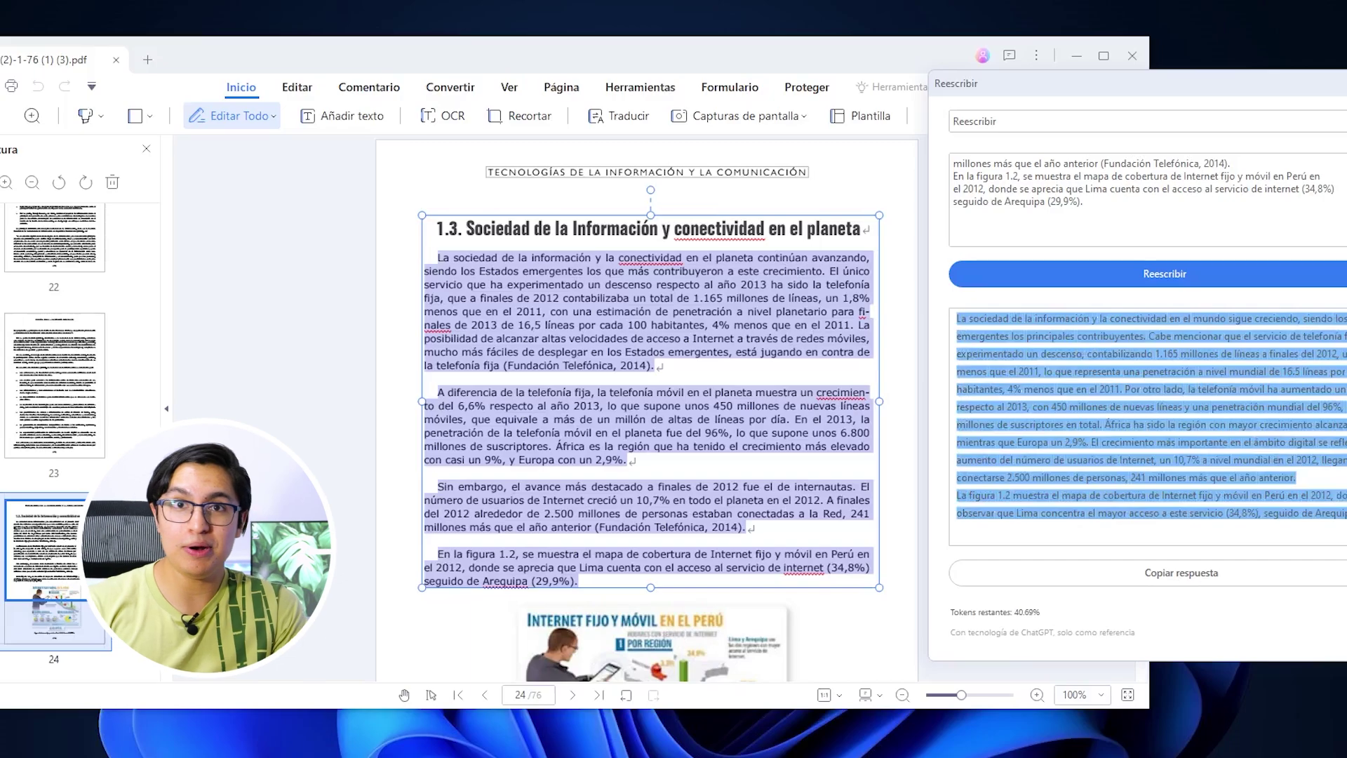